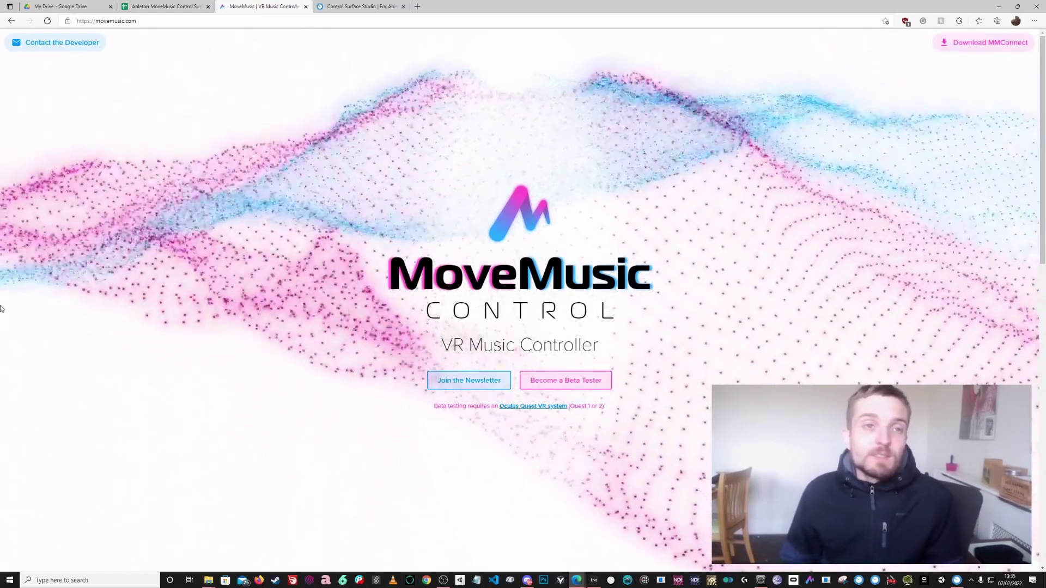
# Step: Switch from the movemusic.com homepage to the MoveMusic Discord server's general channel
pyautogui.click(107, 21)
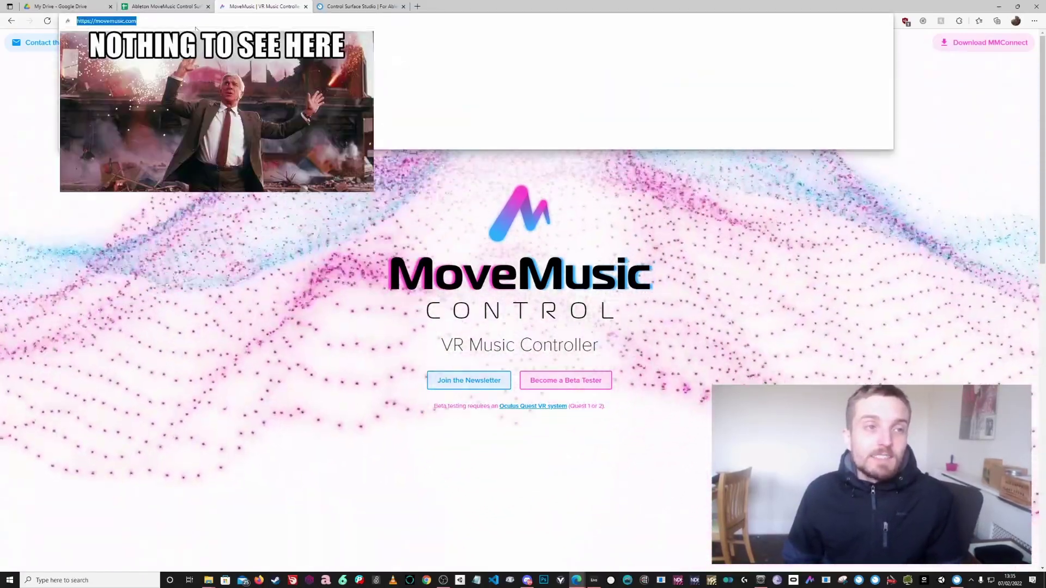
pyautogui.click(526, 580)
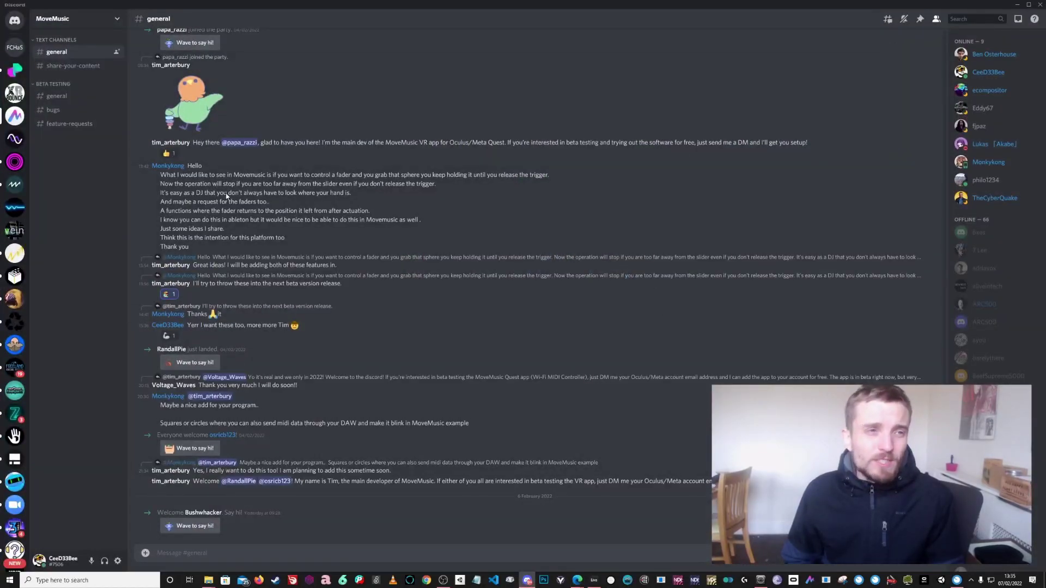
# Step: Glance over the Discord chat, then minimize Discord to return to movemusic.com
pyautogui.scroll(5, 329, 281)
pyautogui.scroll(-5, 316, 131)
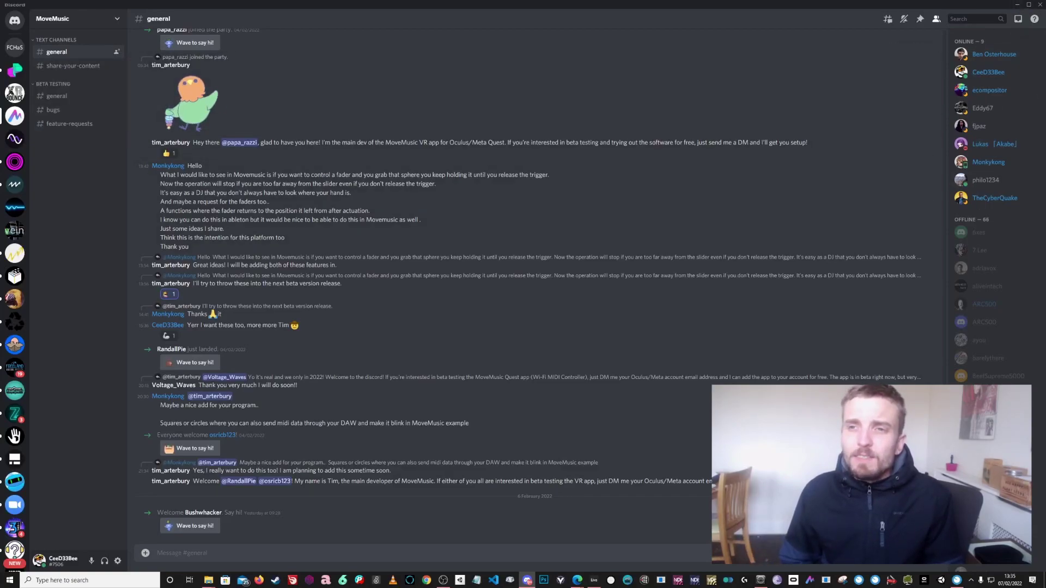
pyautogui.click(1017, 7)
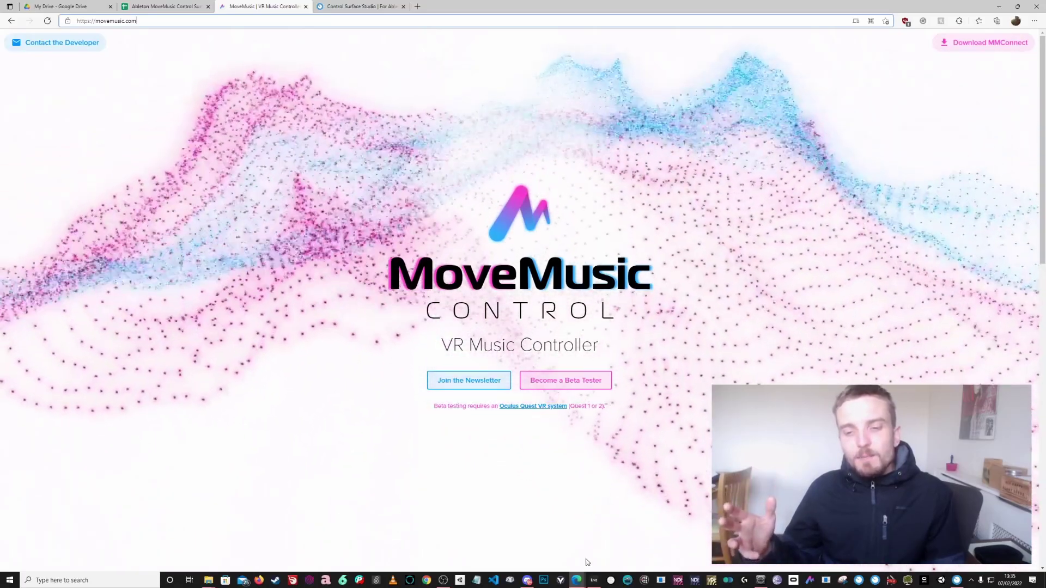
# Step: Review the AbletonTemplate1 layout in Control Surface Studio, then return to Ableton's MIDI Preferences
pyautogui.hotkey('alt', 'Tab')
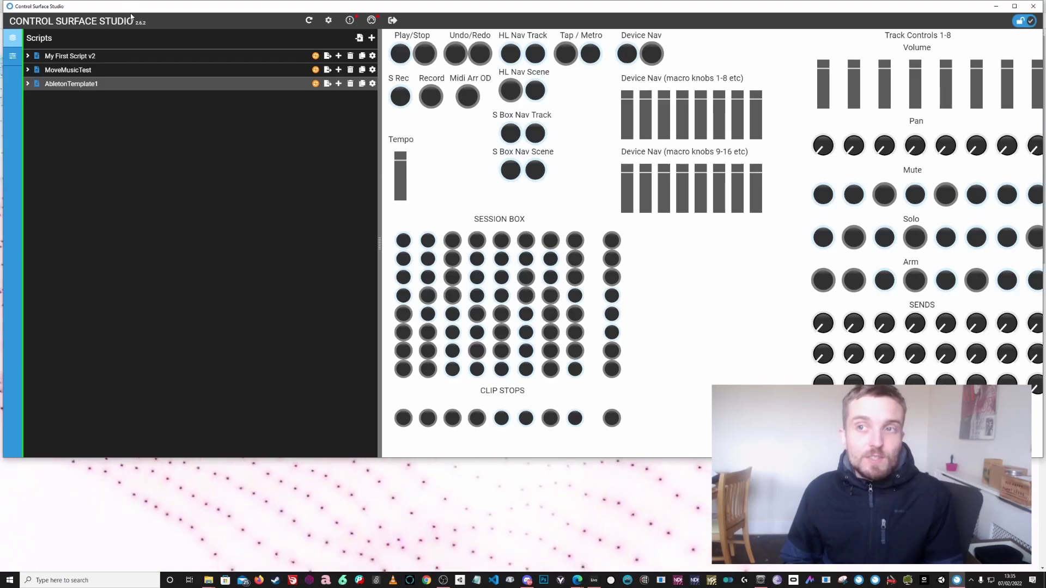
pyautogui.moveTo(9, 21); pyautogui.dragTo(145, 32)
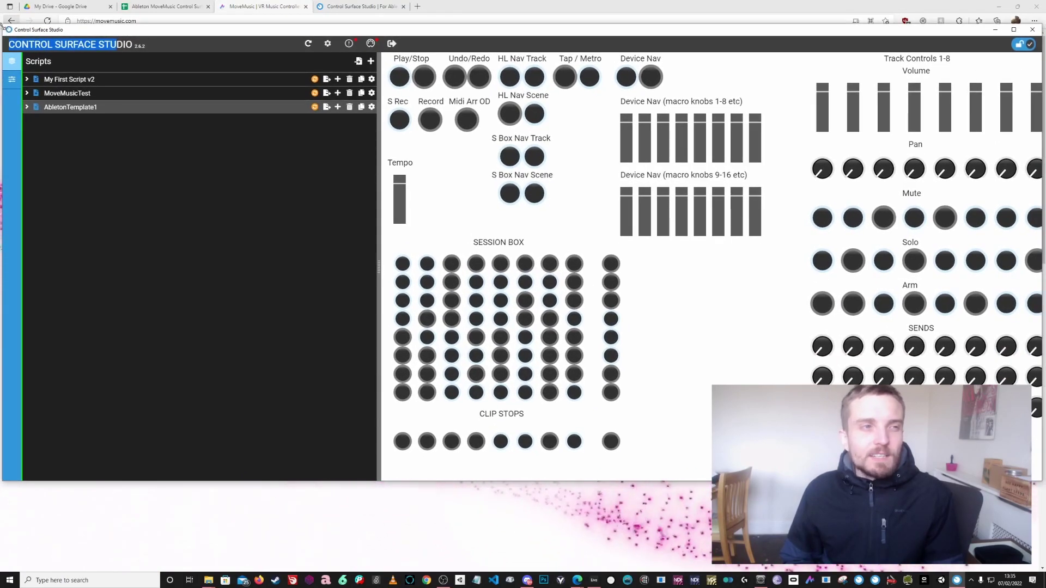
pyautogui.scroll(-6, 520, 283)
pyautogui.scroll(6, 591, 322)
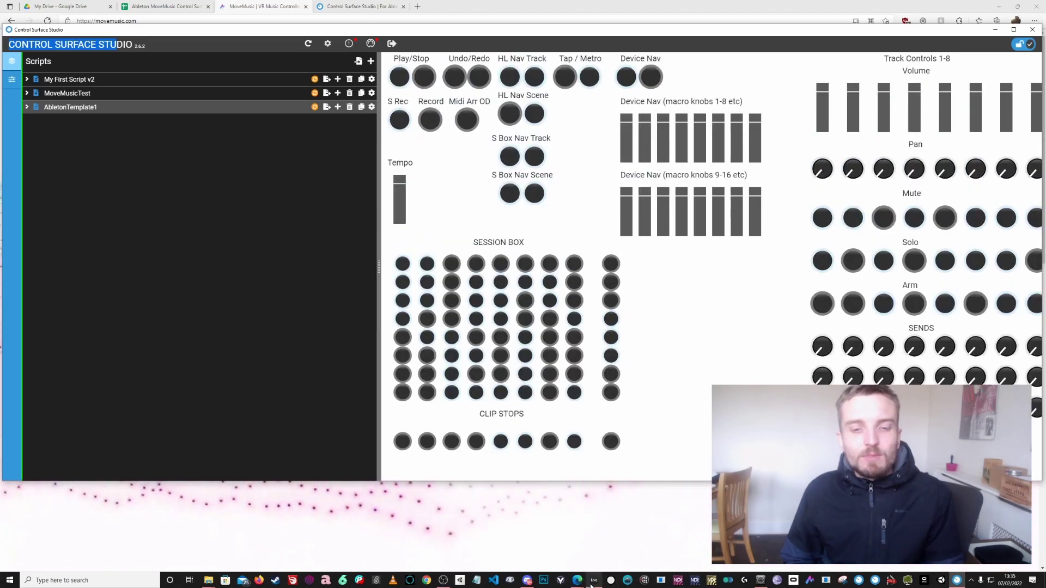
pyautogui.hotkey('alt', 'Tab')
# Step: Insert additional audio tracks with Ctrl+T, then return the selection to the MIDI track
pyautogui.moveTo(363, 55); pyautogui.dragTo(643, 99)
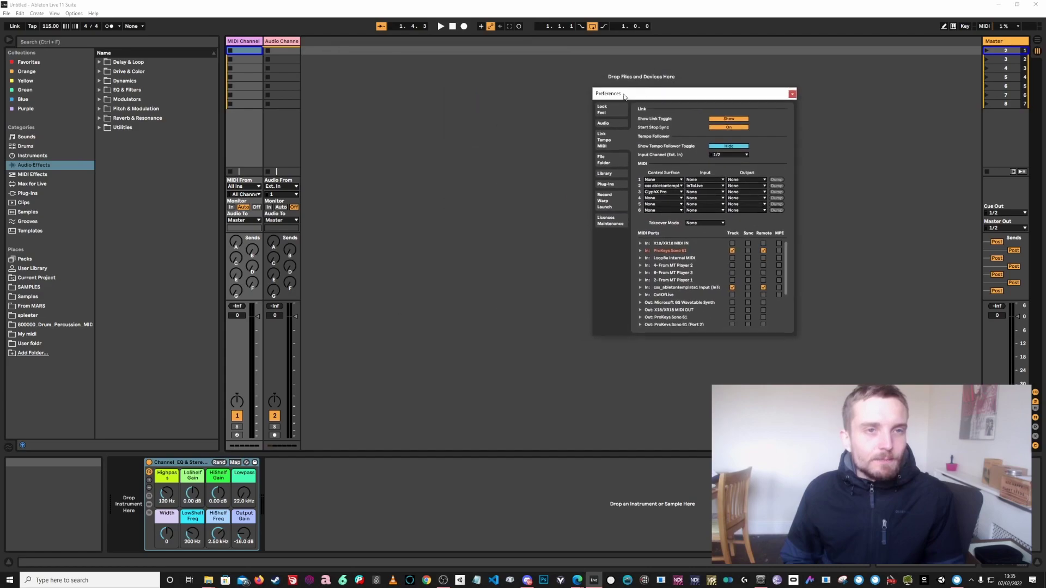
pyautogui.click(282, 50)
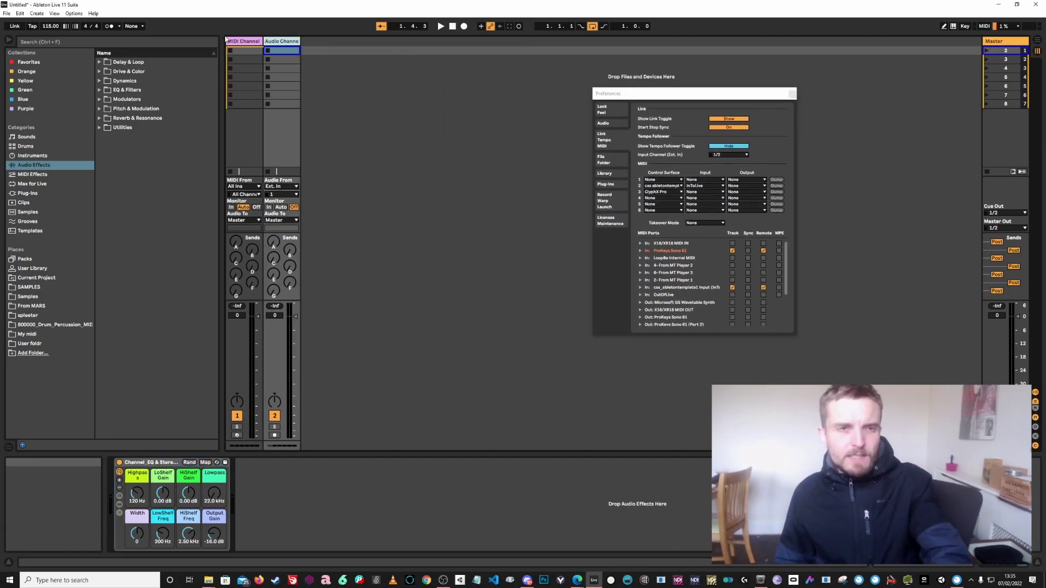
pyautogui.hotkey('ctrl', 't')
pyautogui.hotkey('ctrl', 't')
pyautogui.hotkey('ctrl', 't')
pyautogui.hotkey('ctrl', 't')
pyautogui.hotkey('ctrl', 't')
pyautogui.hotkey('ctrl', 't')
pyautogui.hotkey('ctrl', 't')
pyautogui.hotkey('ctrl', 't')
pyautogui.hotkey('ctrl', 't')
pyautogui.hotkey('ctrl', 't')
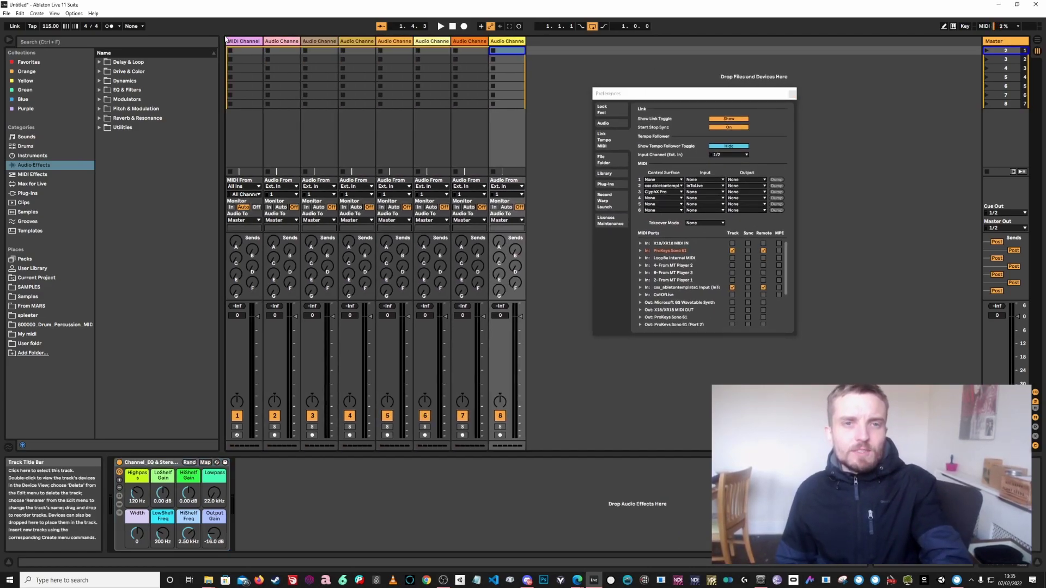
pyautogui.hotkey('ctrl', 't')
pyautogui.hotkey('ctrl', 't')
pyautogui.click(330, 64)
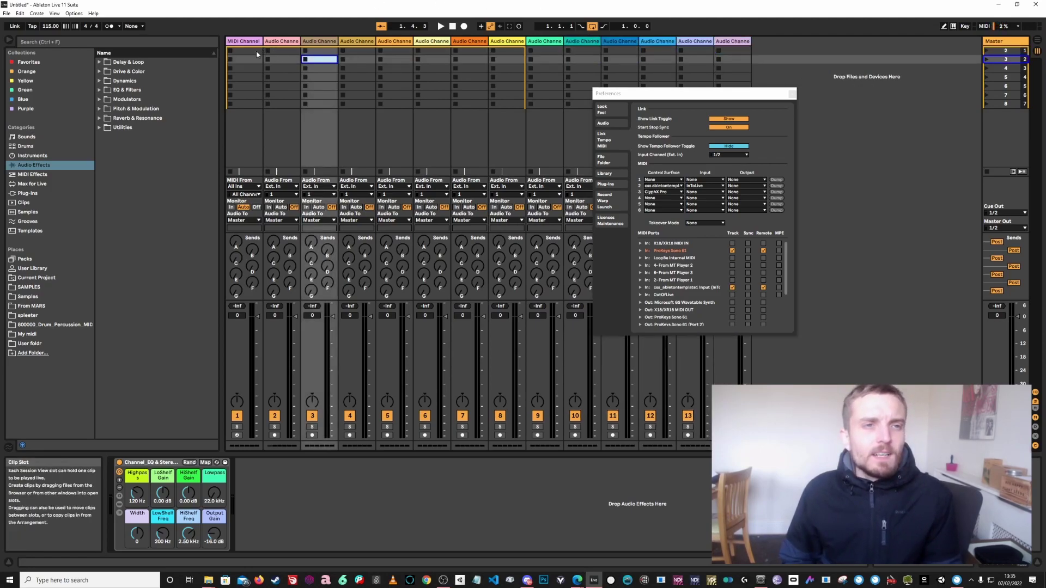
pyautogui.press('Left')
pyautogui.press('Left')
pyautogui.press('Up')
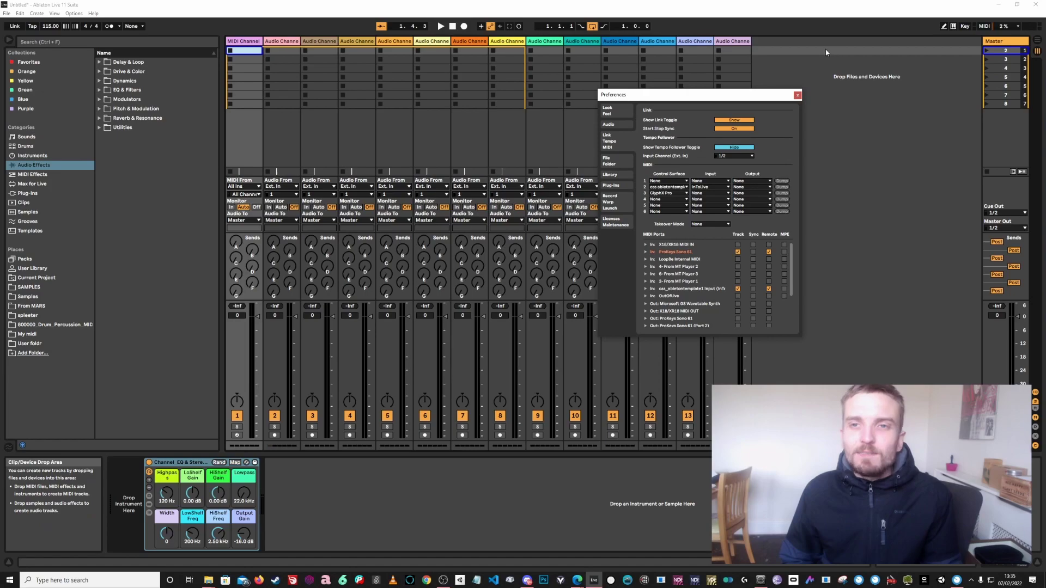
# Step: Duplicate scene 8 with Ctrl+D so the session grows from 8 to 11 scenes
pyautogui.moveTo(722, 94); pyautogui.dragTo(887, 55)
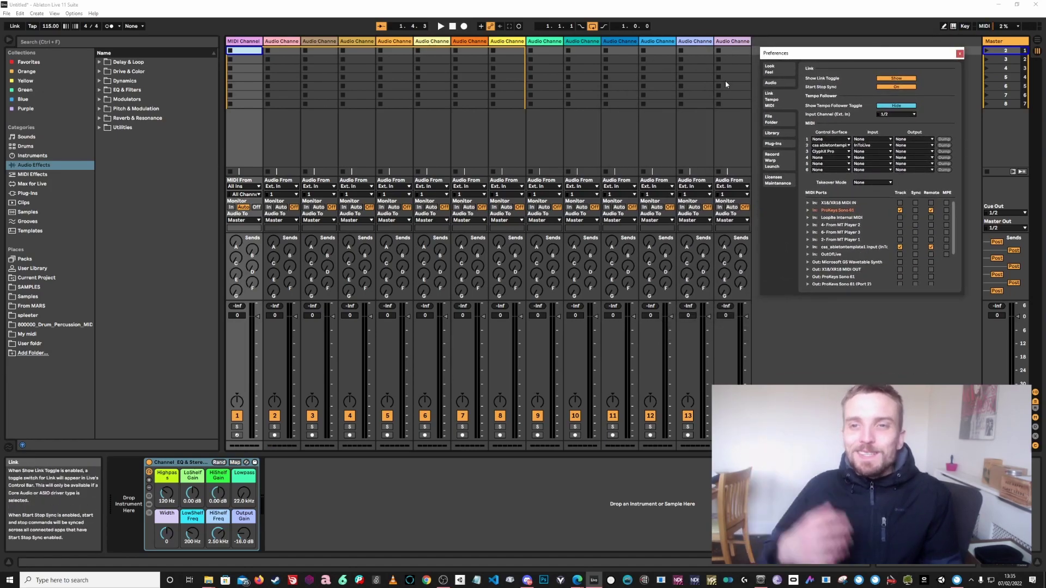
pyautogui.click(251, 56)
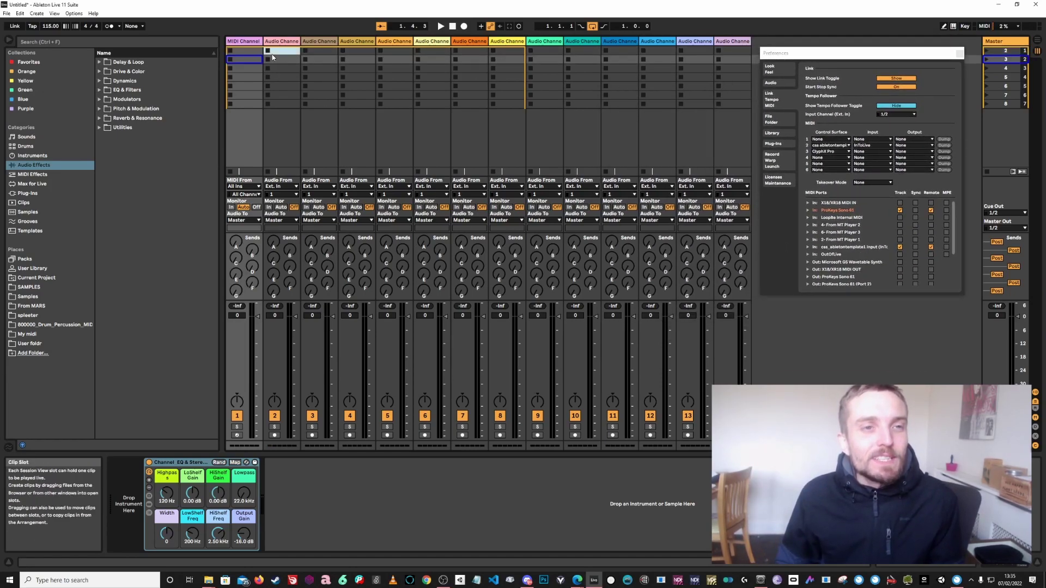
pyautogui.click(238, 53)
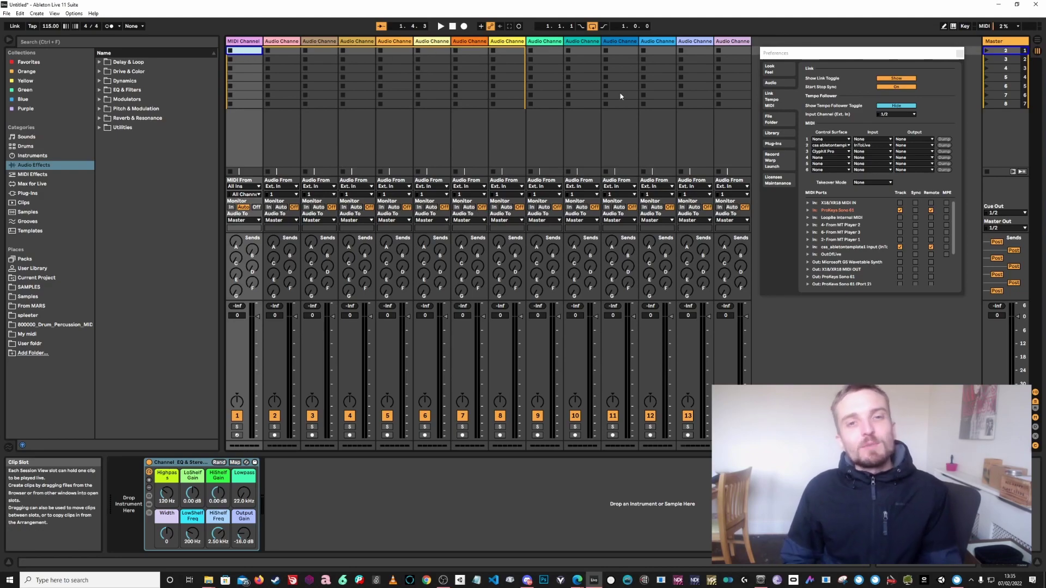
pyautogui.moveTo(820, 57); pyautogui.dragTo(727, 145)
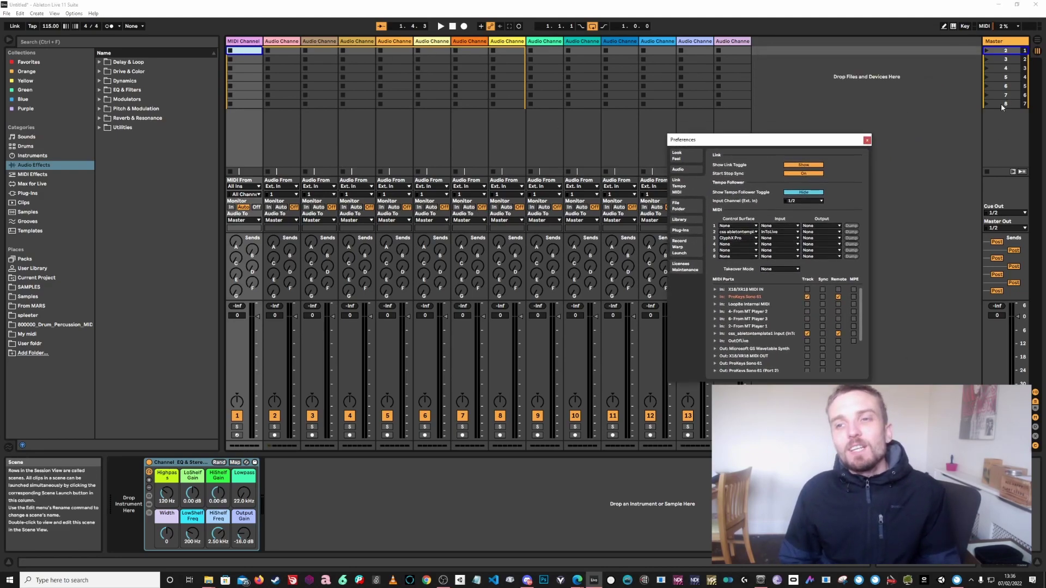
pyautogui.click(1006, 103)
pyautogui.hotkey('ctrl', 'd')
pyautogui.hotkey('ctrl', 'd')
pyautogui.hotkey('ctrl', 'd')
pyautogui.hotkey('ctrl', 'd')
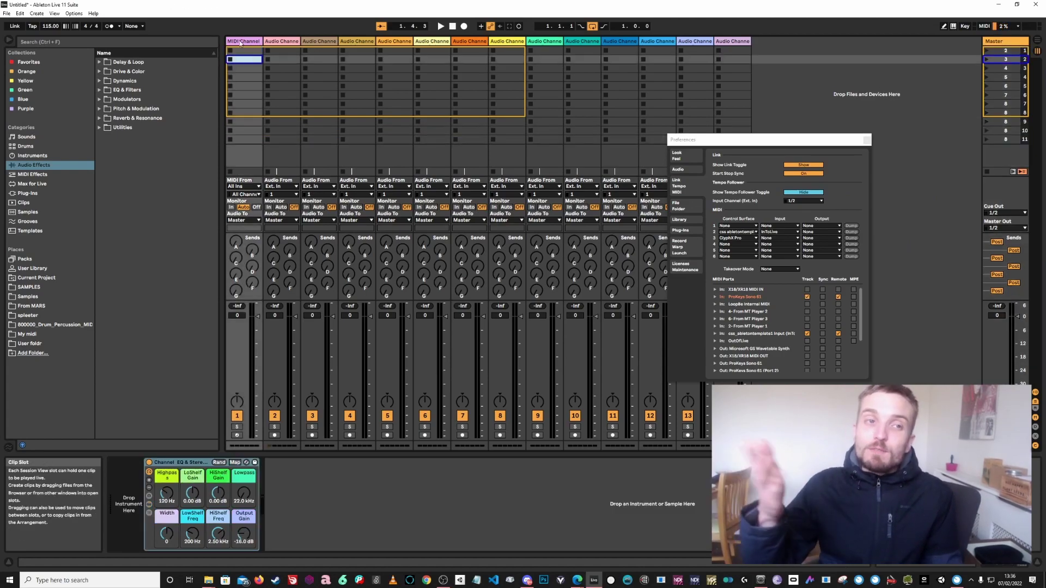
pyautogui.click(244, 51)
pyautogui.click(245, 96)
pyautogui.click(248, 113)
pyautogui.press('Up')
pyautogui.press('Up')
pyautogui.press('Up')
pyautogui.press('Up')
pyautogui.press('Up')
pyautogui.press('Up')
pyautogui.press('Up')
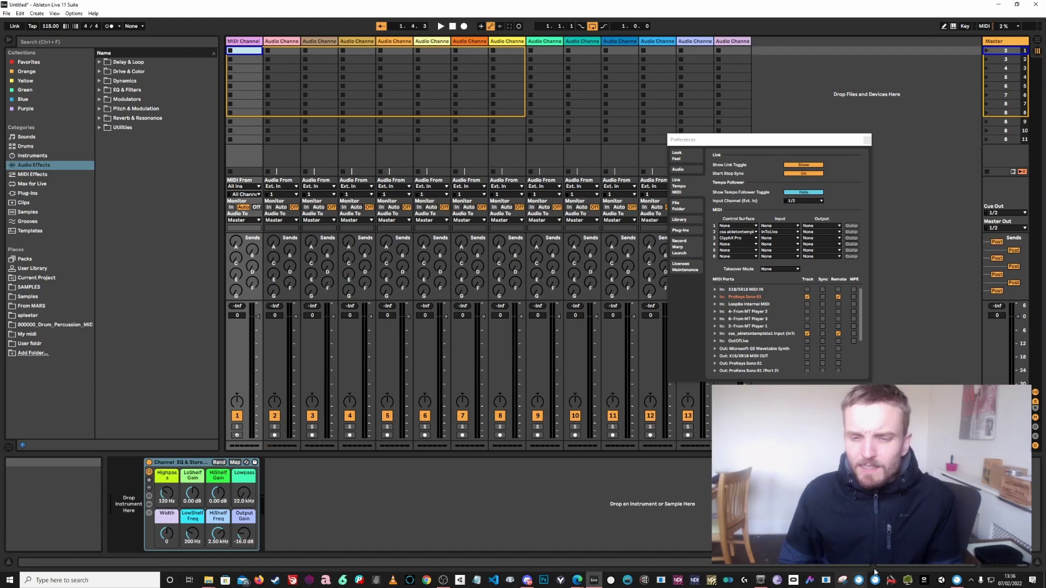
# Step: Move and enlarge the Control Surface Studio window so the full 8-by-8 session box shows, then minimize it
pyautogui.click(951, 584)
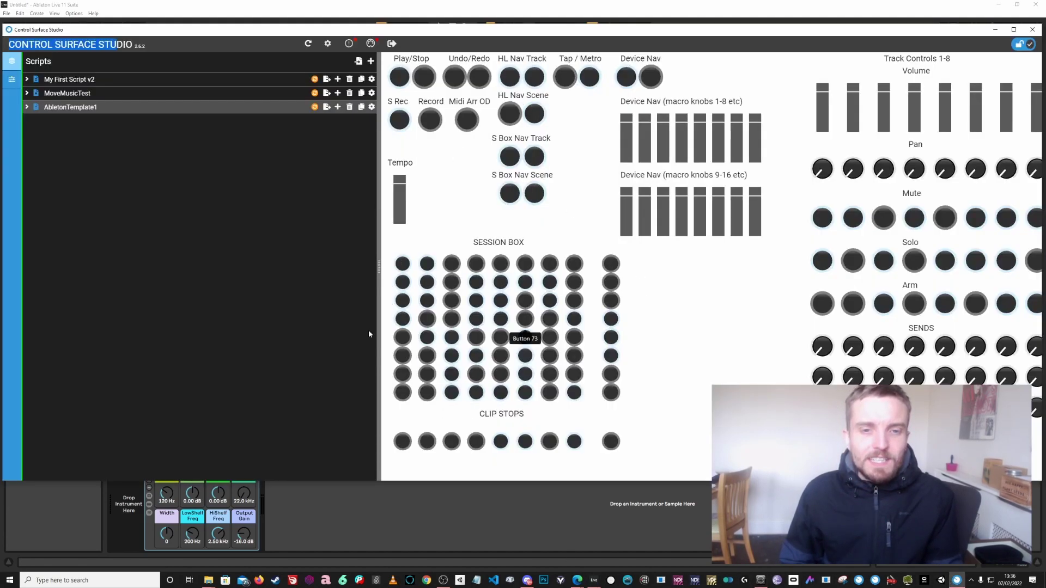
pyautogui.moveTo(278, 35); pyautogui.dragTo(208, 32)
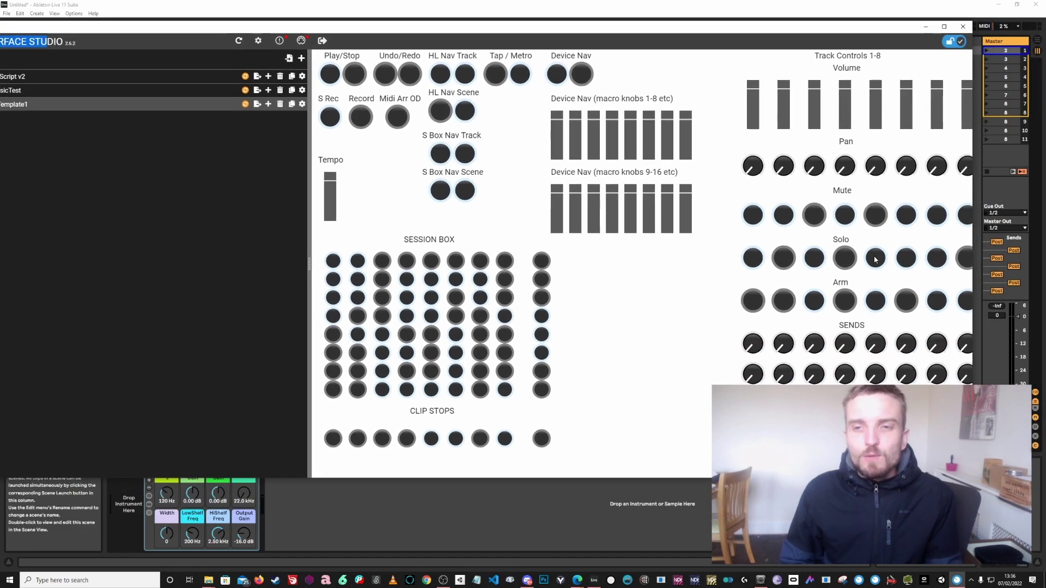
pyautogui.moveTo(974, 212); pyautogui.dragTo(1035, 229)
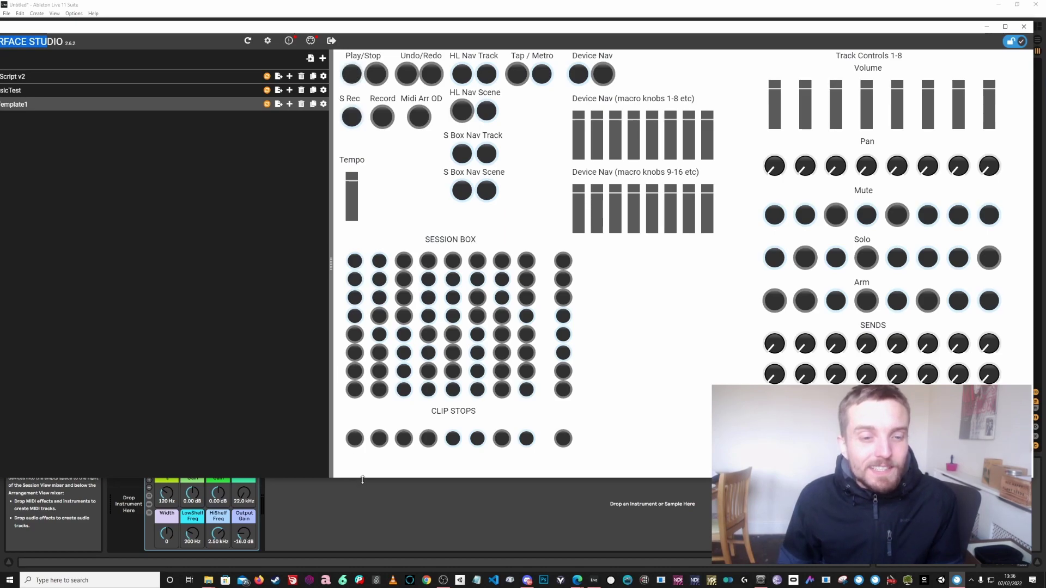
pyautogui.moveTo(362, 479); pyautogui.dragTo(362, 569)
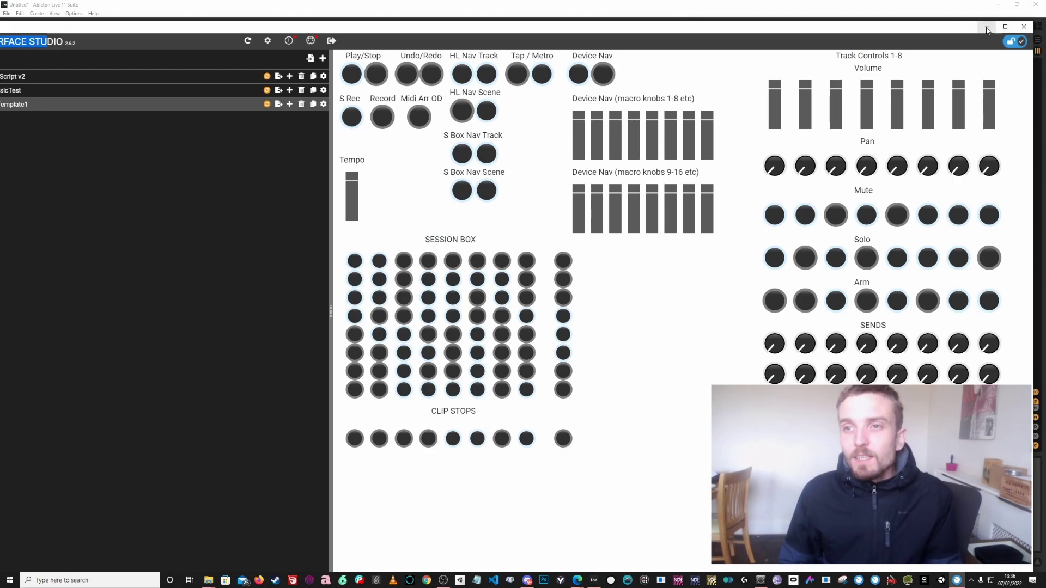
pyautogui.click(987, 28)
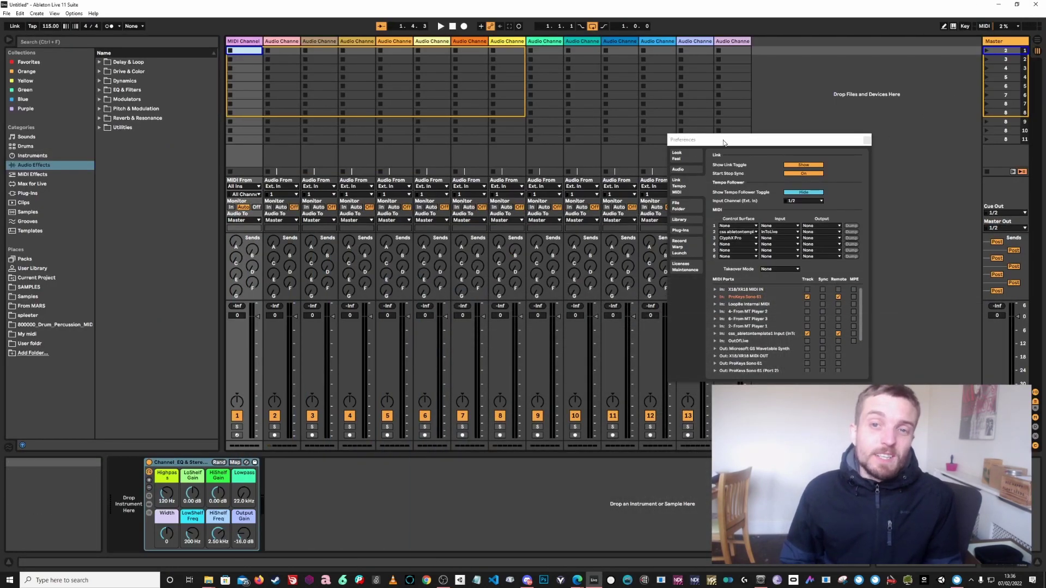
# Step: Move Preferences to the upper right, scroll the MIDI Ports list, then switch to movemusic.com
pyautogui.moveTo(724, 143); pyautogui.dragTo(741, 84)
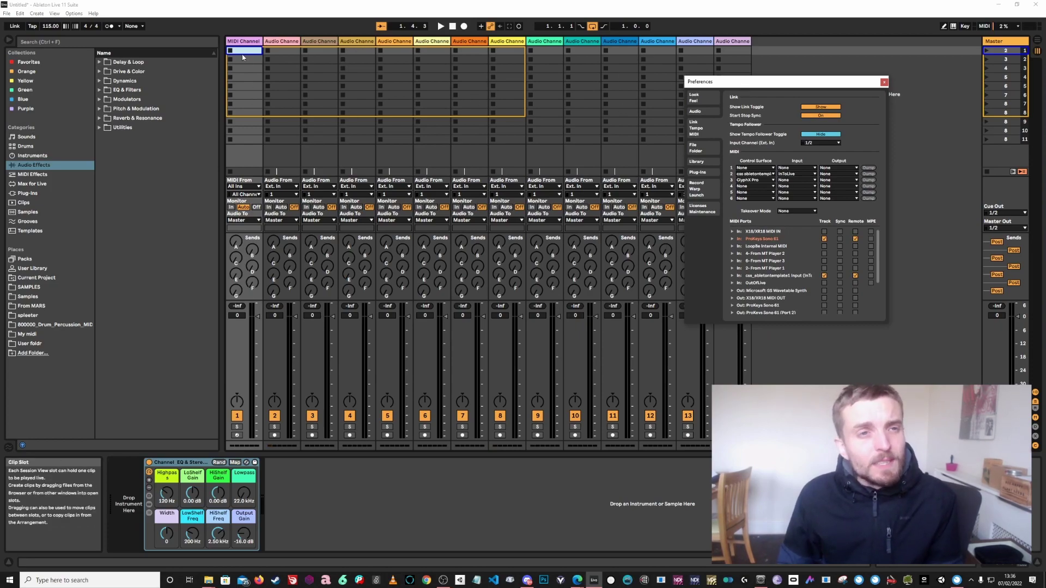
pyautogui.moveTo(775, 81); pyautogui.dragTo(835, 33)
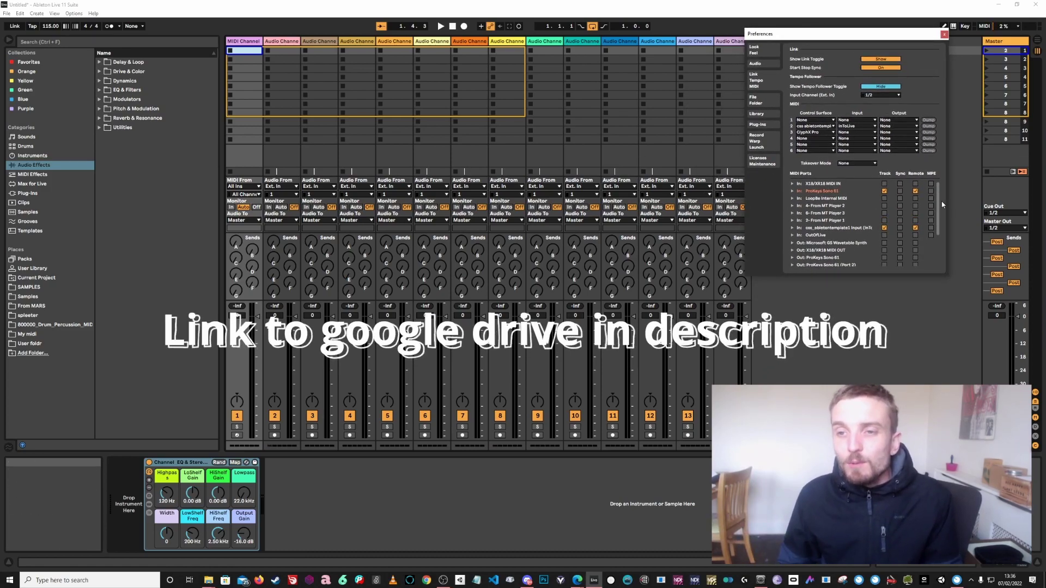
pyautogui.moveTo(936, 206); pyautogui.dragTo(936, 219)
pyautogui.scroll(2, 828, 232)
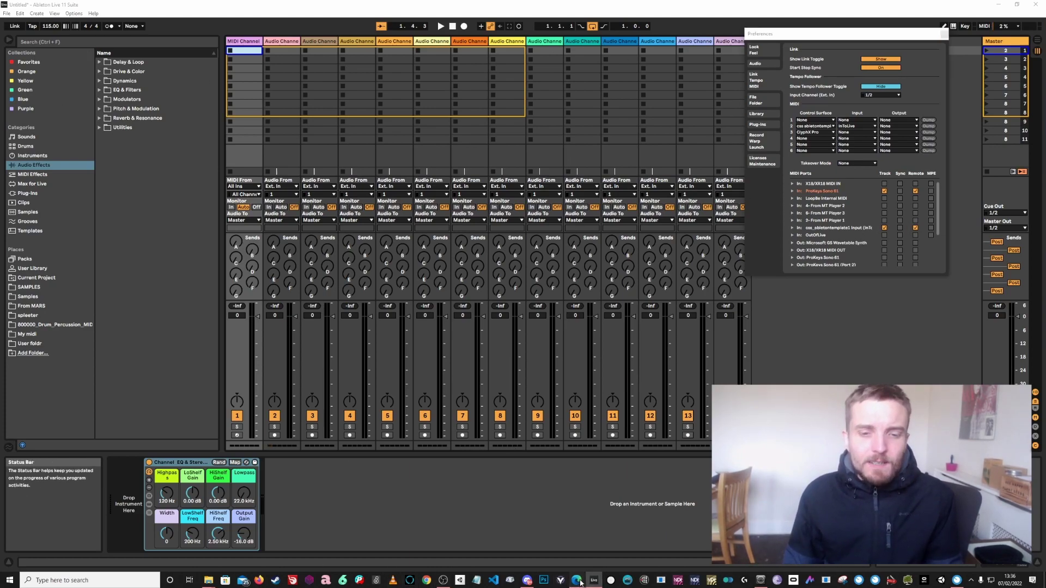
pyautogui.moveTo(577, 581)
pyautogui.click(542, 544)
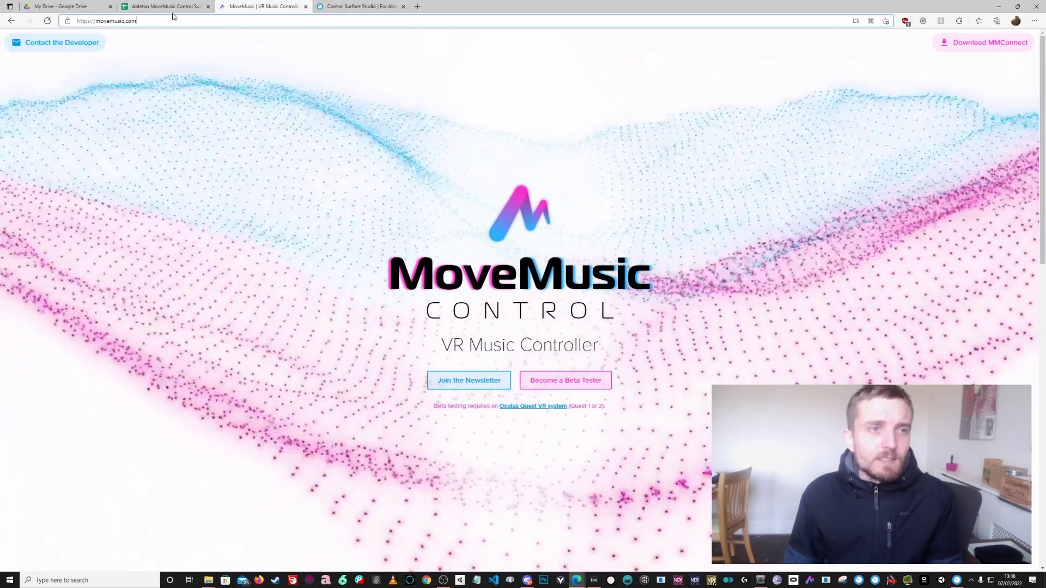
# Step: Highlight the 16/00 tempo set row (A2:B2) in the mapping spreadsheet, then return to Ableton
pyautogui.click(175, 10)
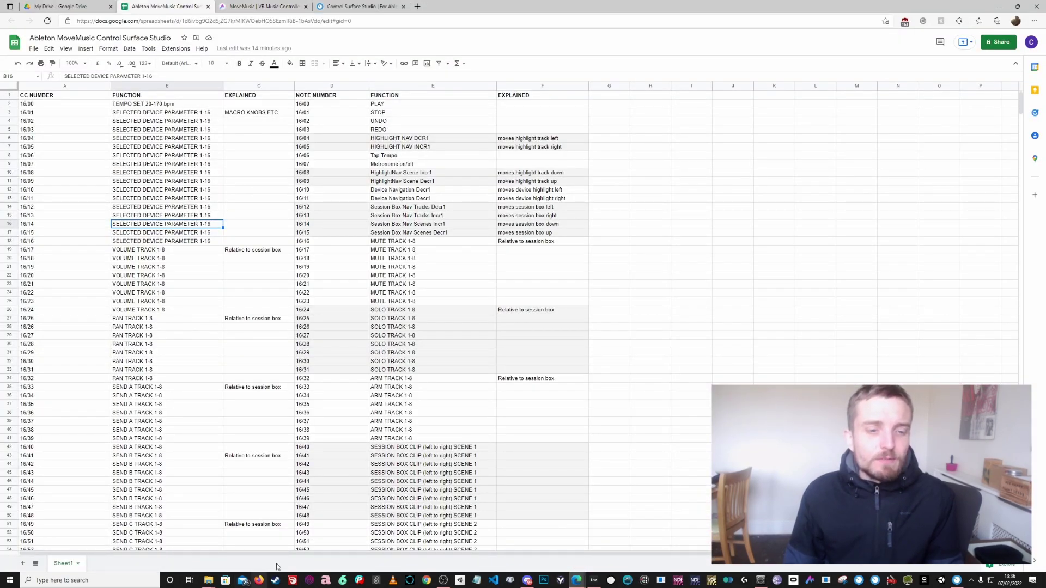
pyautogui.click(40, 105)
pyautogui.click(141, 108)
pyautogui.click(29, 105)
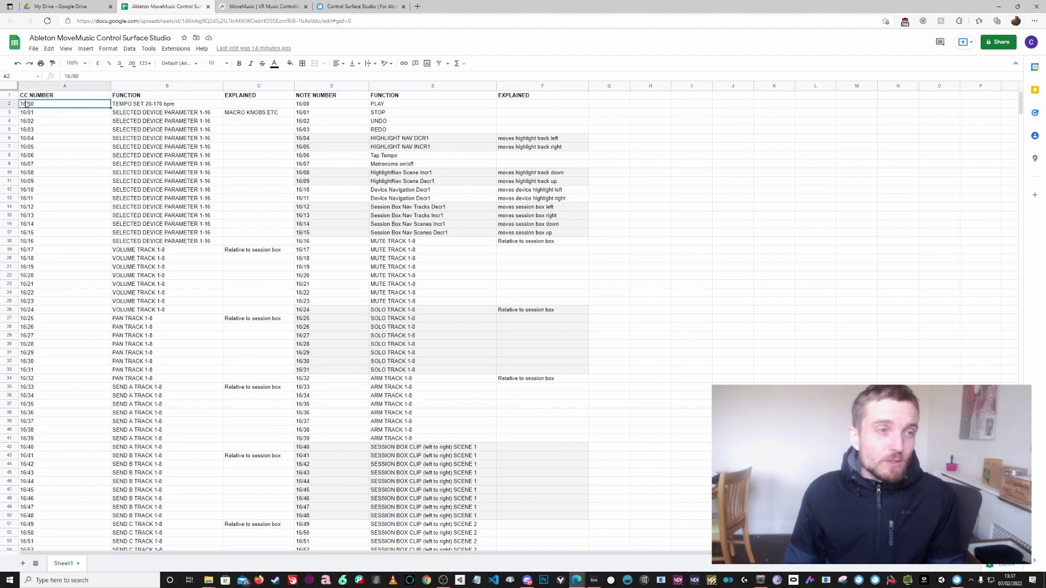
pyautogui.moveTo(101, 105); pyautogui.dragTo(160, 106)
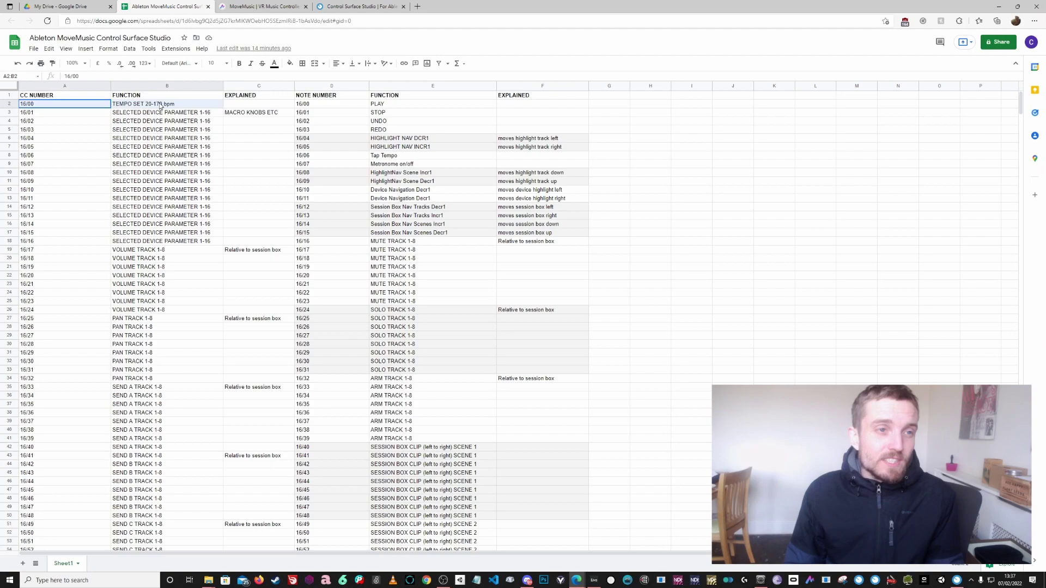
pyautogui.click(596, 581)
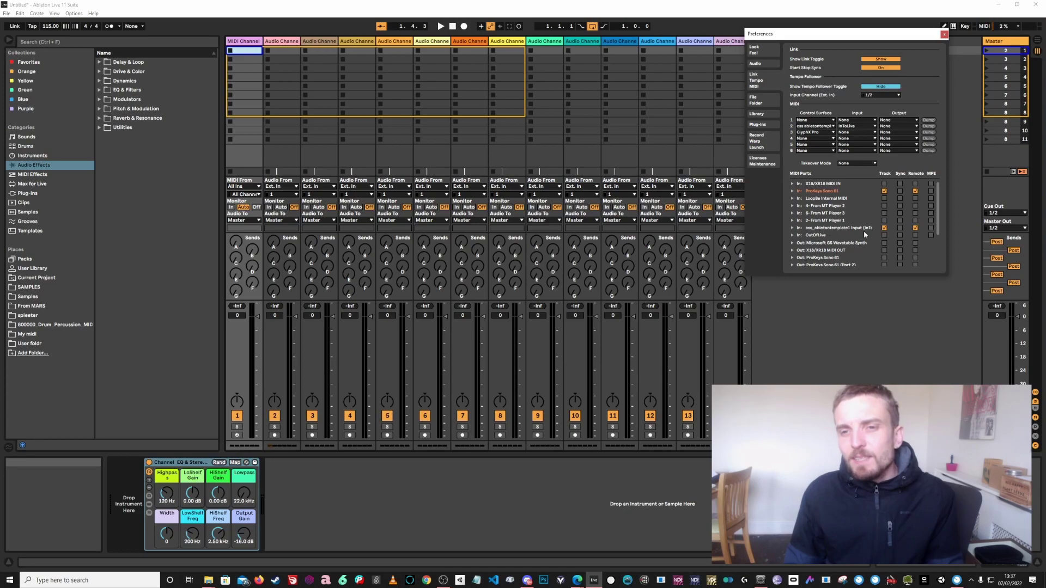
# Step: Open loopMIDI from the system tray and place its window over the mixer
pyautogui.click(971, 582)
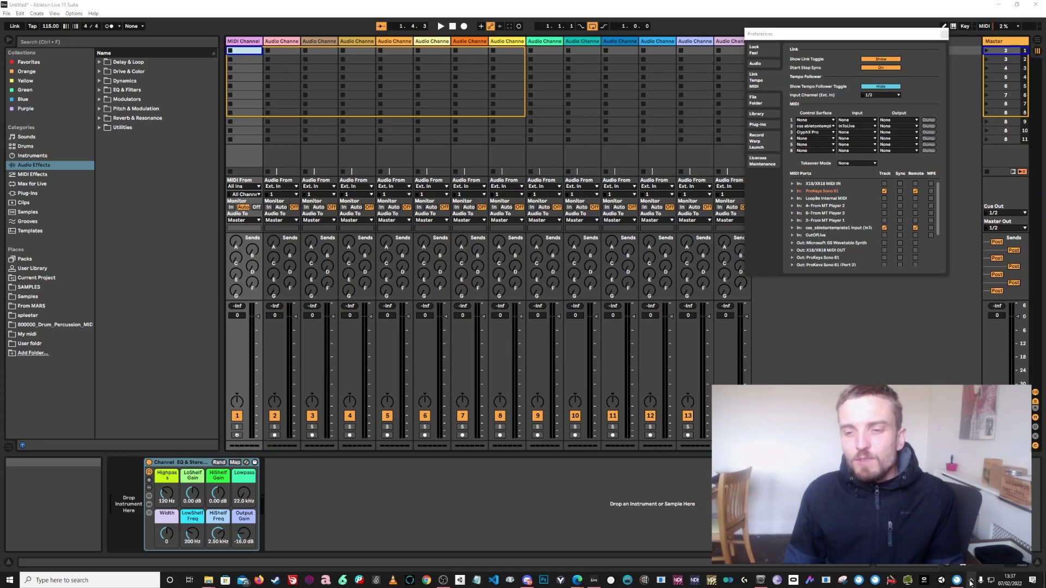
pyautogui.click(761, 579)
pyautogui.moveTo(578, 49); pyautogui.dragTo(626, 147)
# Step: Compare the InToLive and OutOfLive virtual MIDI ports listed in loopMIDI
pyautogui.click(615, 199)
pyautogui.click(597, 190)
pyautogui.click(585, 198)
pyautogui.click(577, 190)
pyautogui.click(572, 200)
pyautogui.click(578, 189)
pyautogui.click(569, 199)
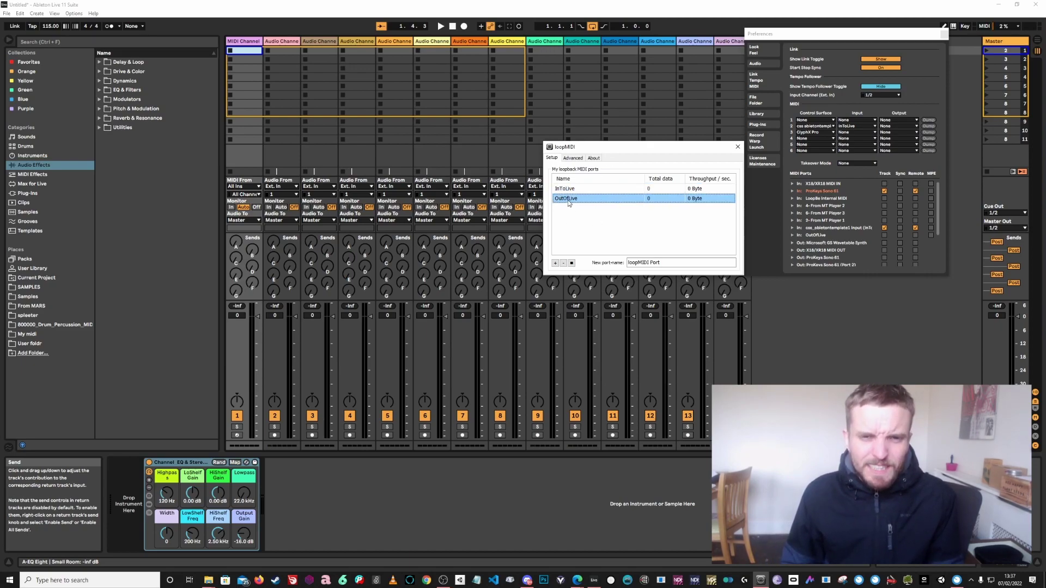
pyautogui.click(571, 189)
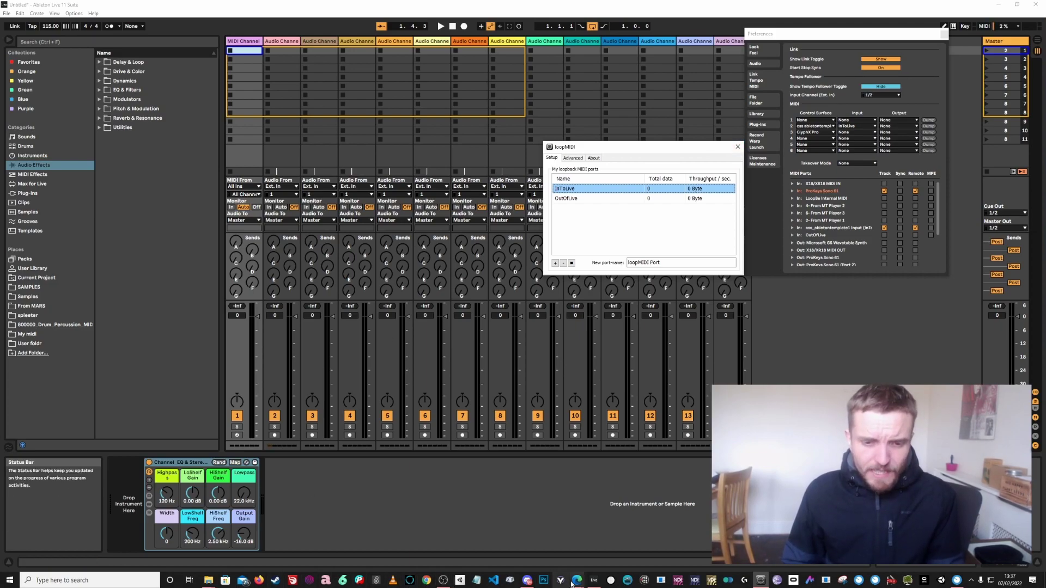
# Step: Return to the mapping sheet, highlight the note numbers D2:D18, and scroll through the rows
pyautogui.moveTo(572, 584)
pyautogui.click(550, 556)
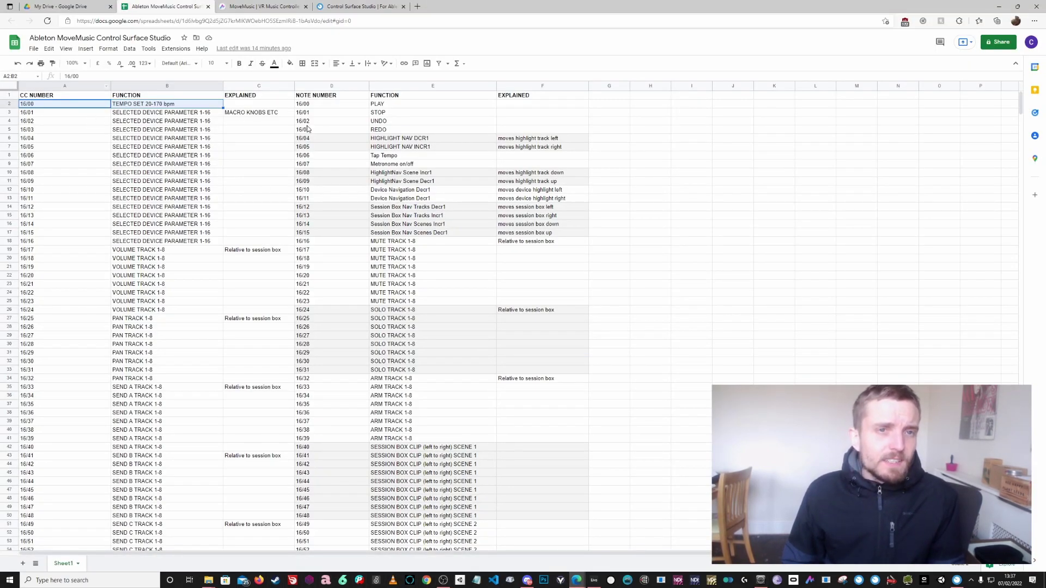
pyautogui.click(377, 104)
pyautogui.click(309, 106)
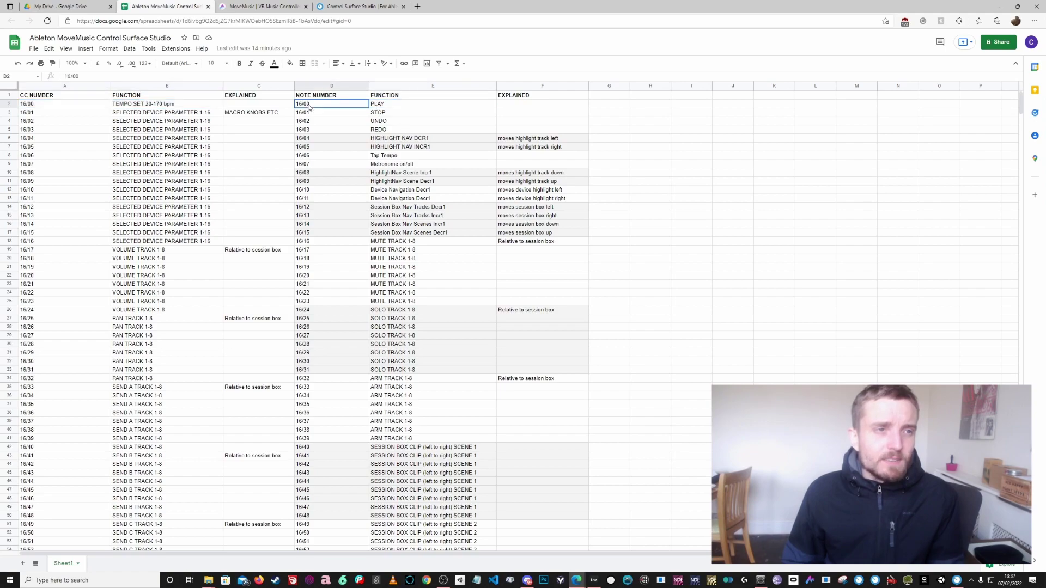
pyautogui.click(49, 106)
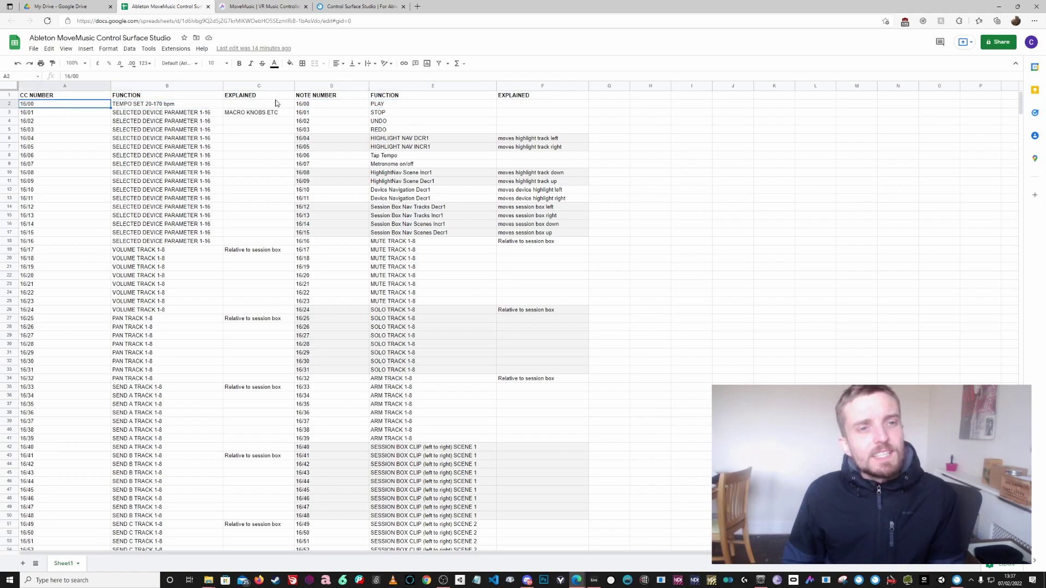
pyautogui.moveTo(303, 108); pyautogui.dragTo(322, 240)
pyautogui.scroll(-7, 349, 240)
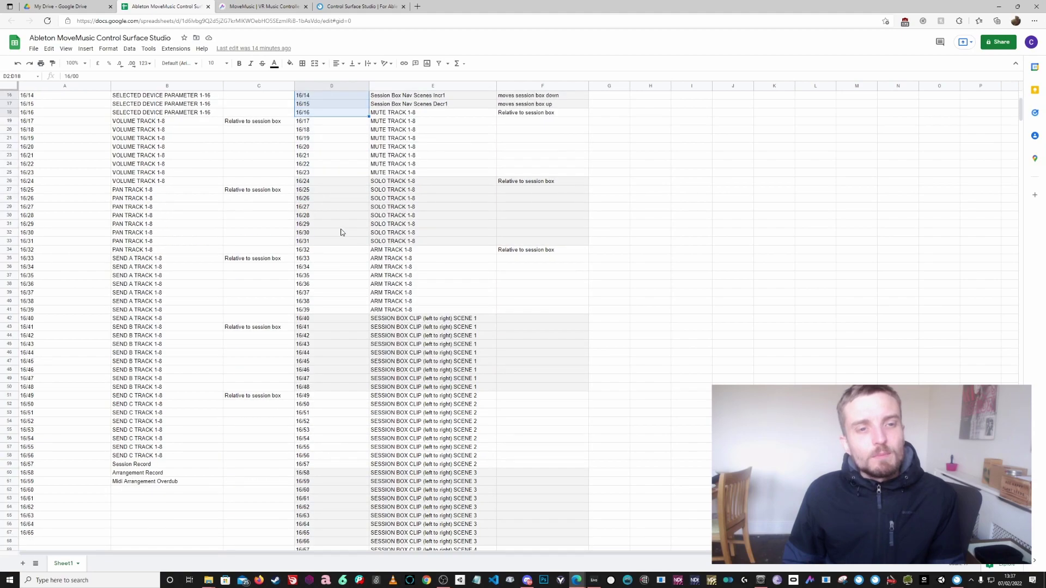
pyautogui.scroll(-10, 360, 251)
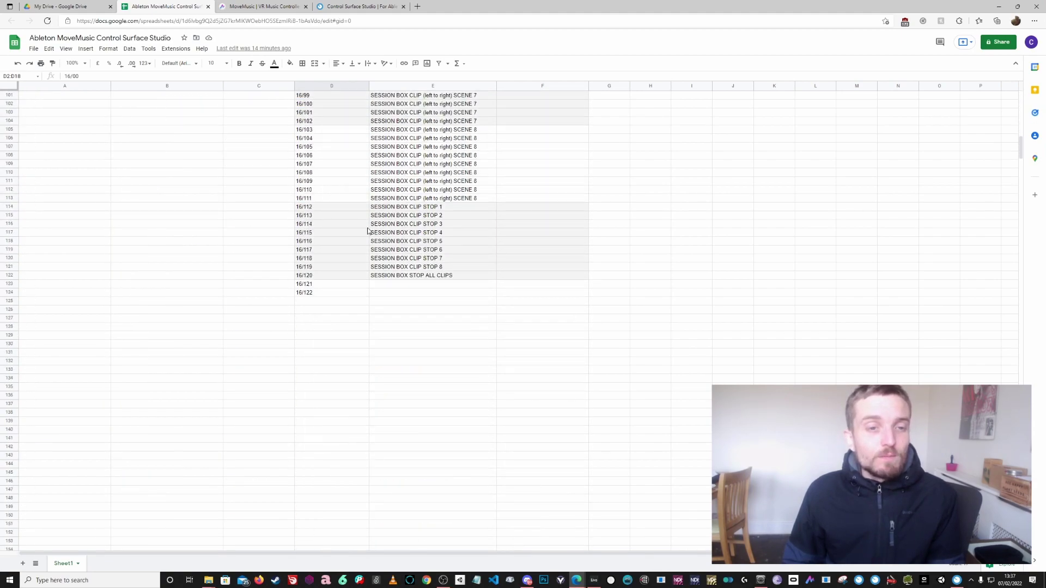
pyautogui.scroll(3, 364, 267)
pyautogui.scroll(20, 308, 409)
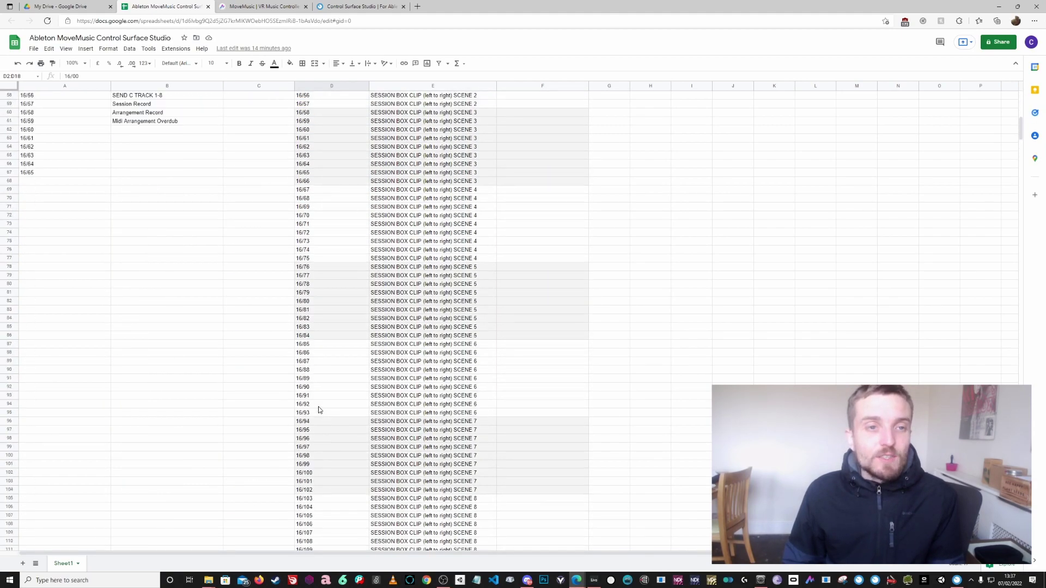
pyautogui.scroll(3, 313, 413)
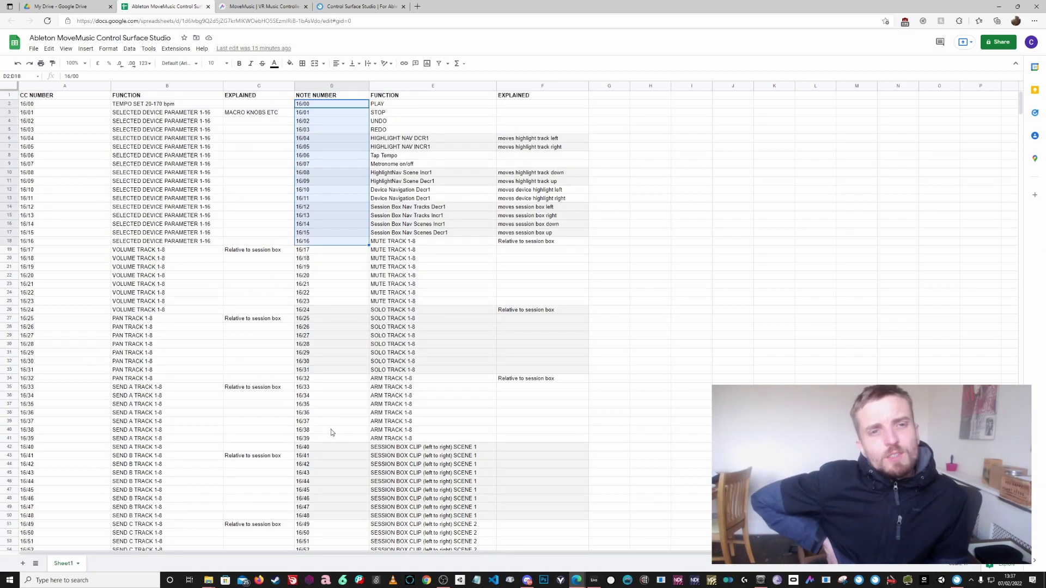
# Step: Step through CC numbers 16/00, 16/01 and 16/03 in column A
pyautogui.click(75, 112)
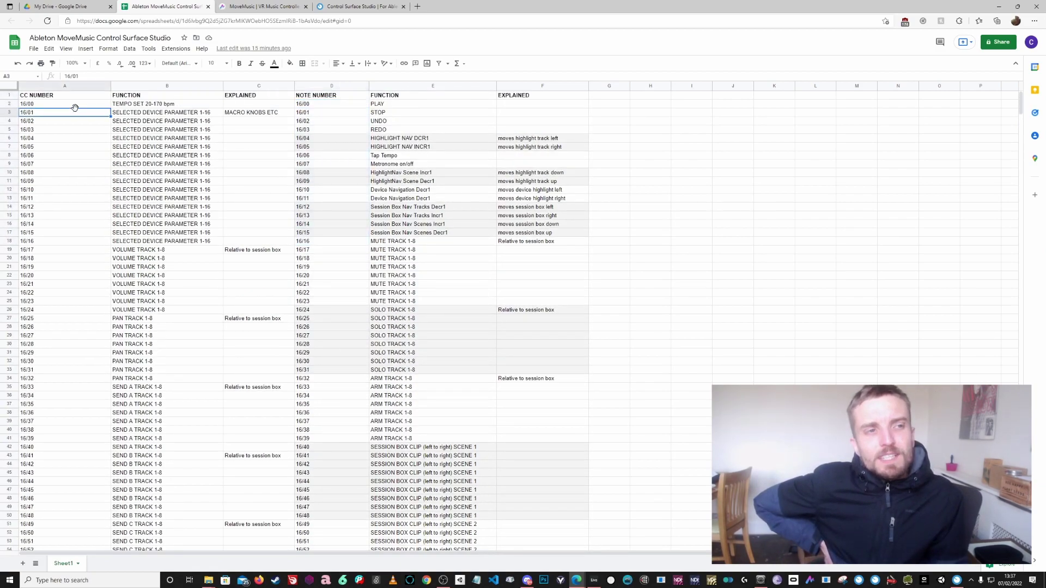
pyautogui.click(76, 107)
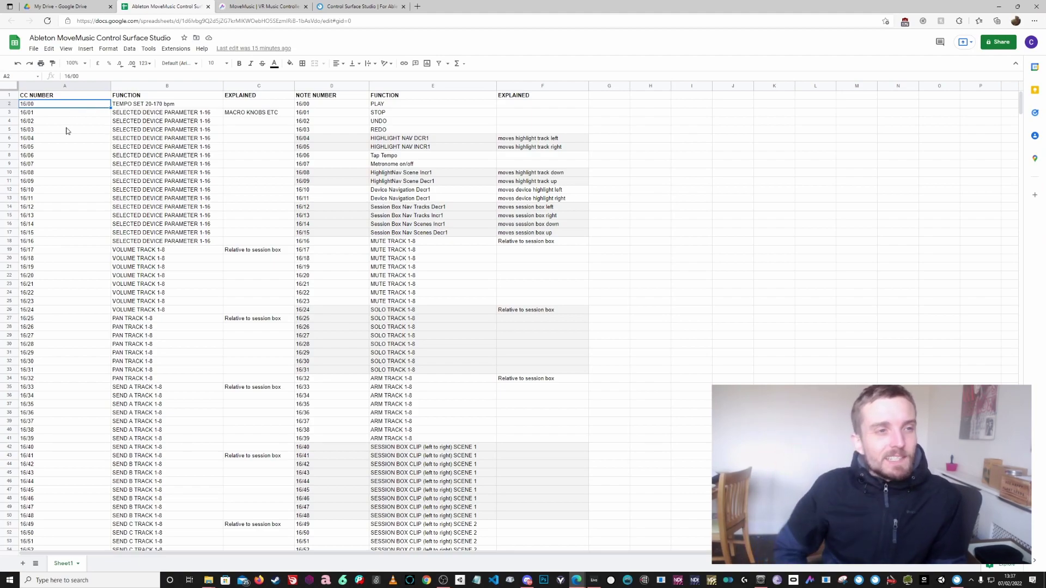
pyautogui.click(65, 130)
pyautogui.click(64, 113)
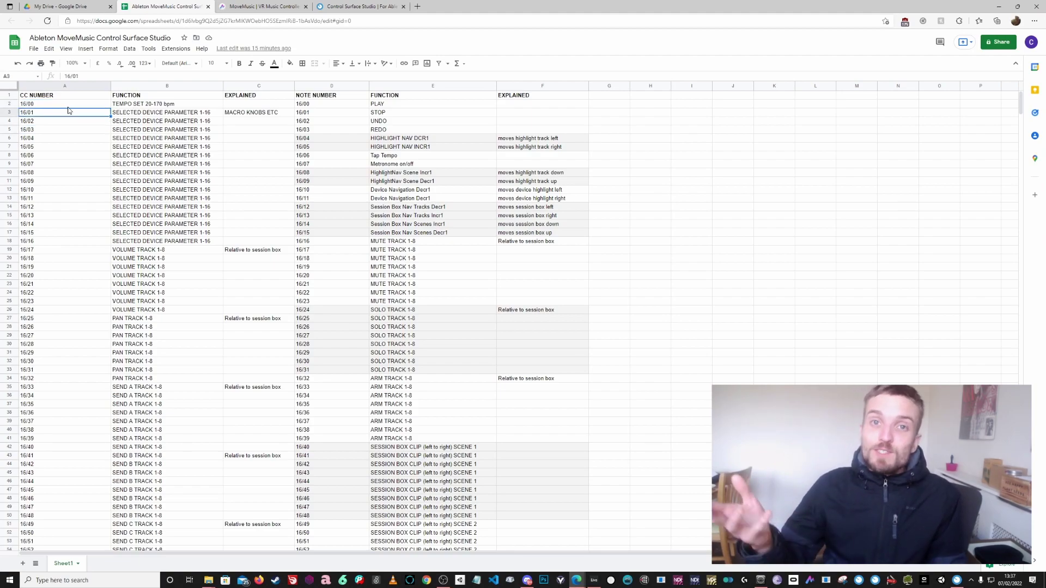
pyautogui.click(68, 105)
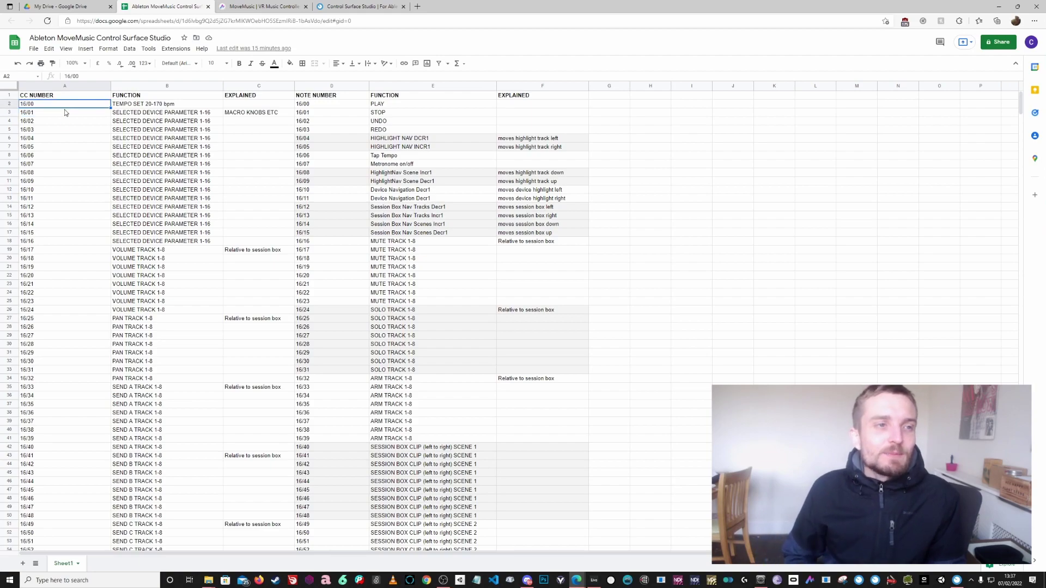
pyautogui.scroll(-5, 162, 183)
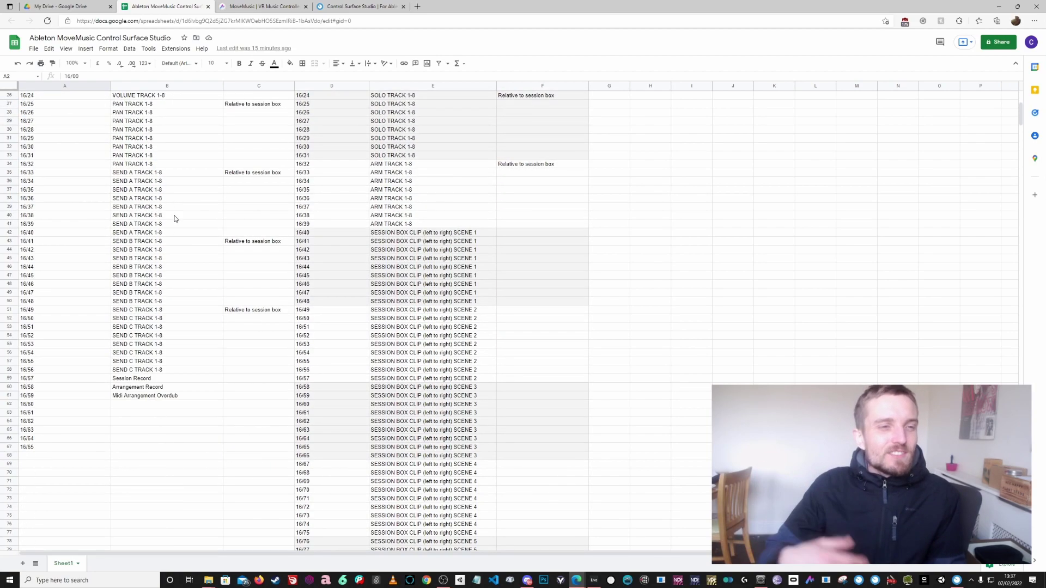
pyautogui.scroll(5, 168, 348)
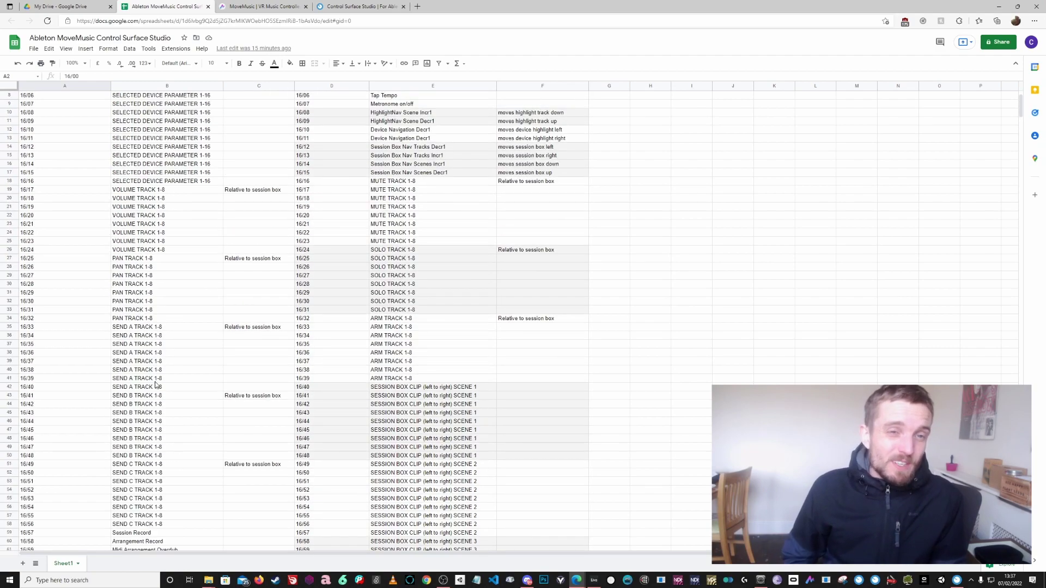
# Step: Match note 16/00 to PLAY and note 16/02 to UNDO in the function column
pyautogui.click(380, 114)
pyautogui.click(410, 154)
pyautogui.click(390, 106)
pyautogui.click(336, 105)
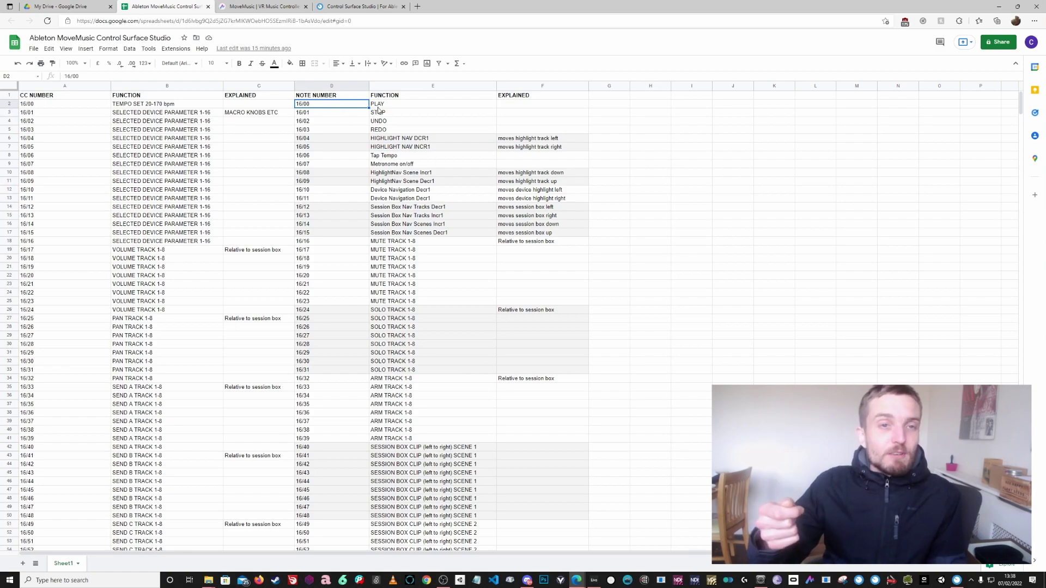
pyautogui.click(377, 106)
pyautogui.click(347, 123)
pyautogui.click(377, 121)
# Step: Review the STOP, UNDO, HIGHLIGHT NAV DCR1 and HIGHLIGHT NAV INCR1 mappings for notes 16/02–16/03
pyautogui.click(376, 114)
pyautogui.click(377, 121)
pyautogui.click(323, 118)
pyautogui.click(376, 138)
pyautogui.click(351, 124)
pyautogui.click(329, 129)
pyautogui.click(385, 139)
pyautogui.click(389, 147)
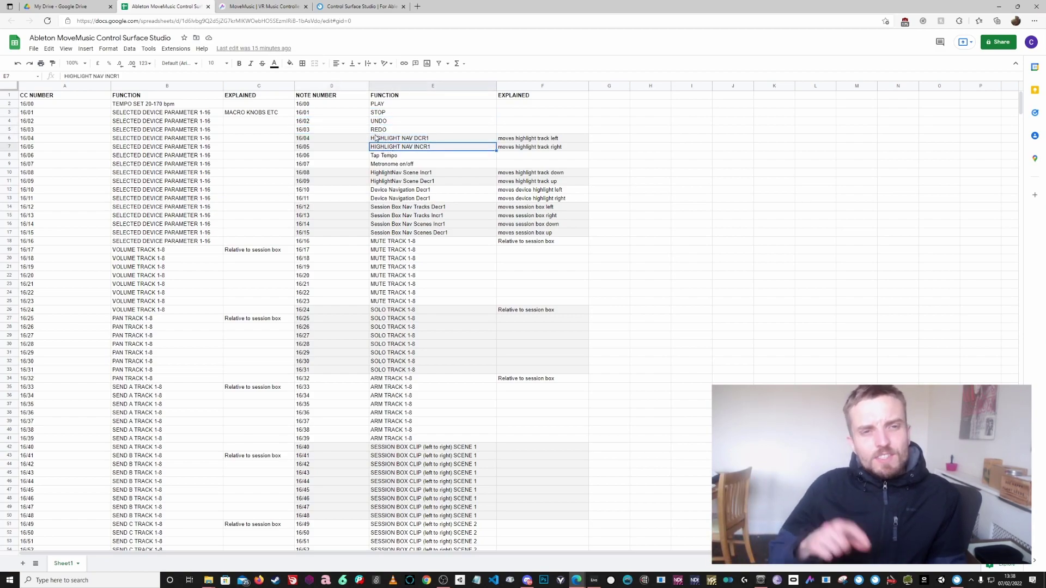
# Step: Duplicate track 2's Channel EQ with Ctrl+D until the track holds four Channel EQ devices
pyautogui.click(597, 580)
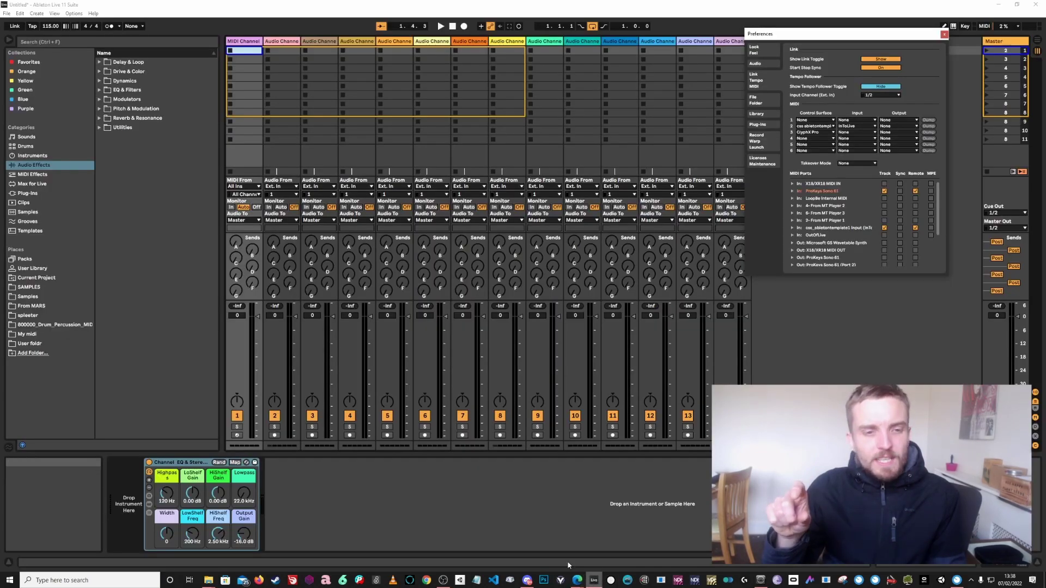
pyautogui.click(185, 462)
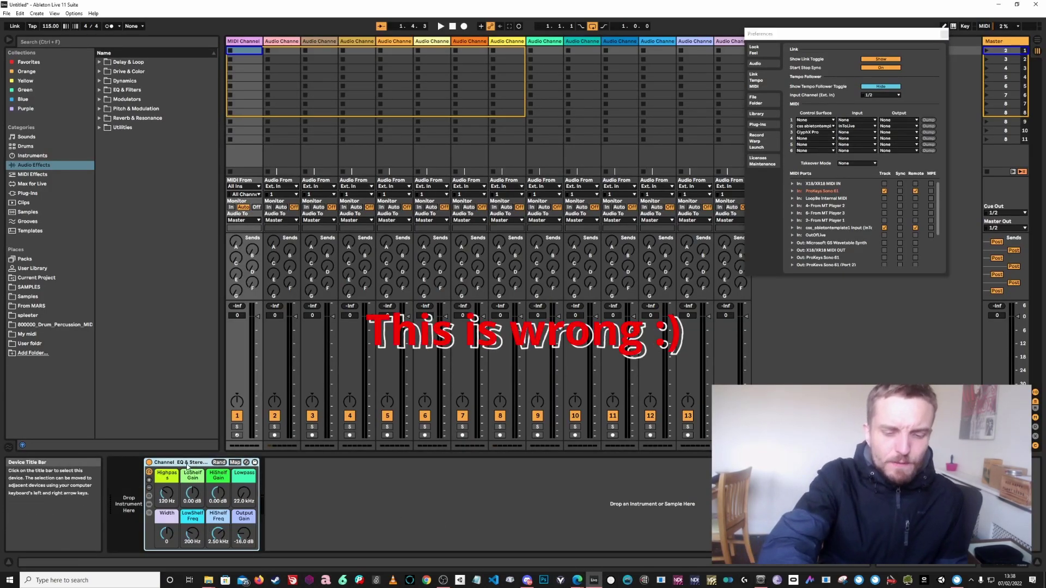
pyautogui.press('Right')
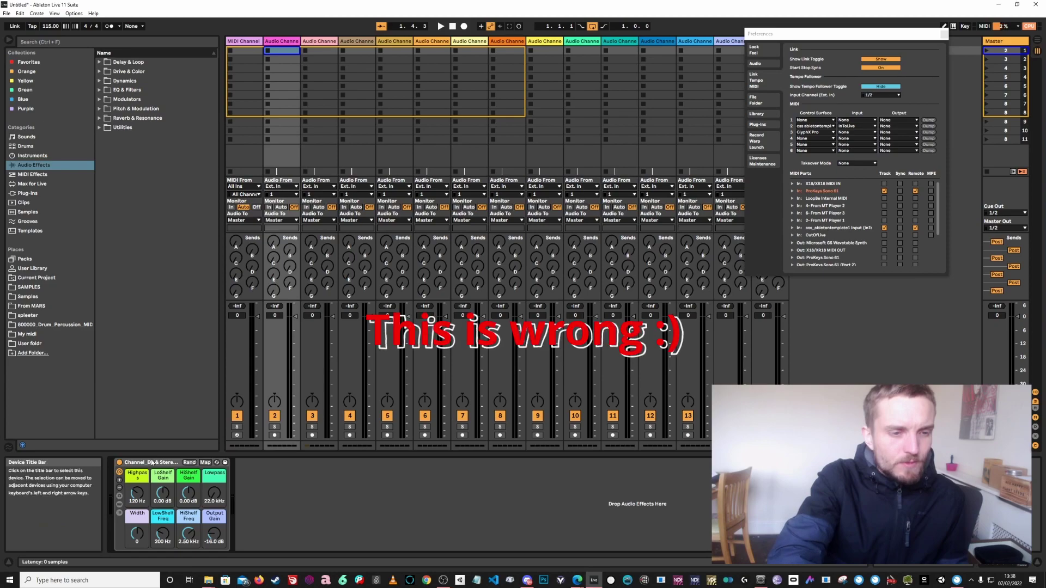
pyautogui.click(156, 462)
pyautogui.hotkey('ctrl', 'd')
pyautogui.hotkey('ctrl', 'd')
pyautogui.hotkey('ctrl', 'd')
pyautogui.click(174, 462)
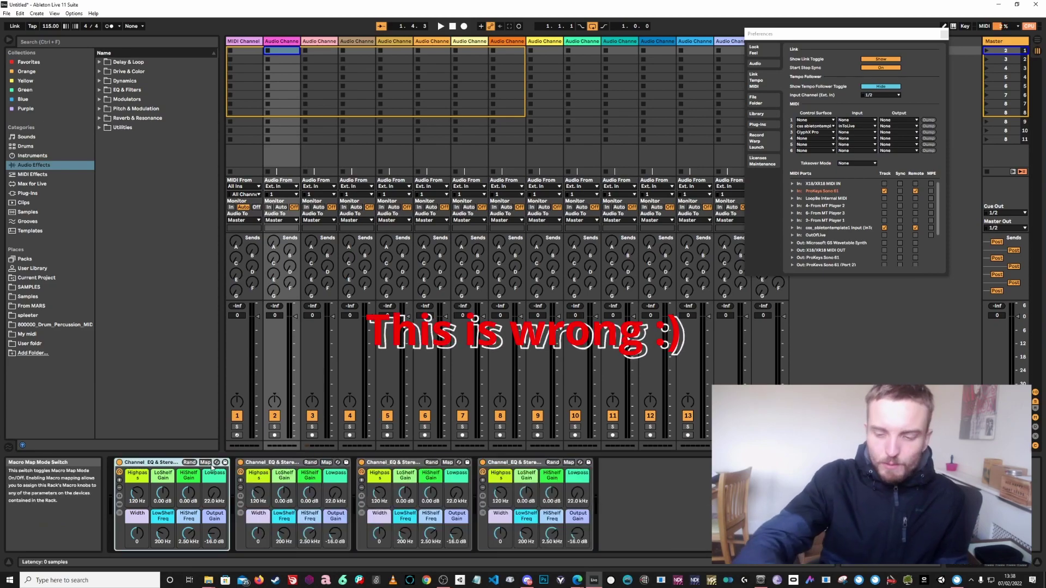
pyautogui.press('Right')
pyautogui.press('Right')
pyautogui.press('Right')
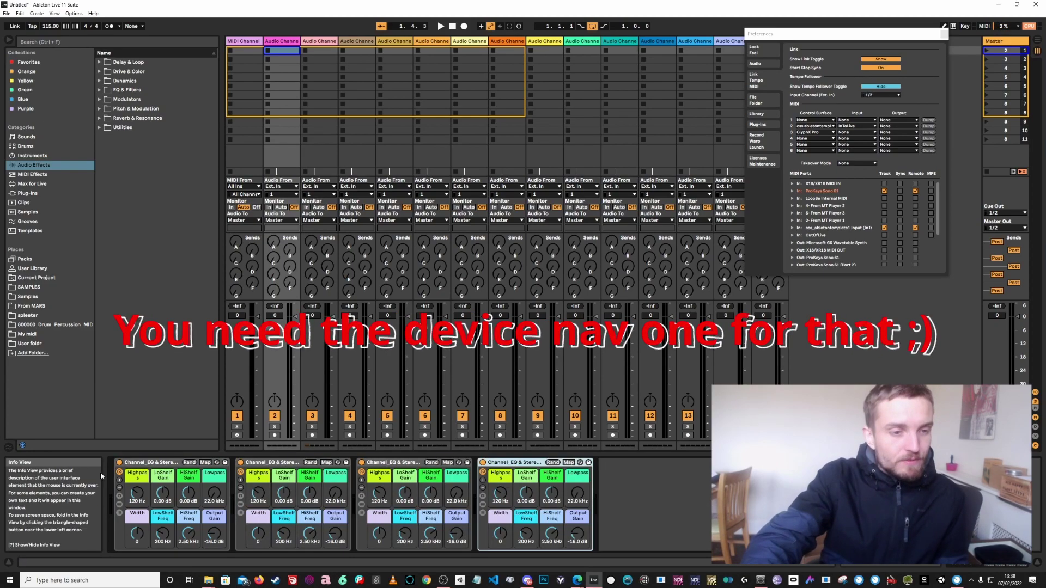
pyautogui.press('Left')
pyautogui.press('Left')
pyautogui.press('Left')
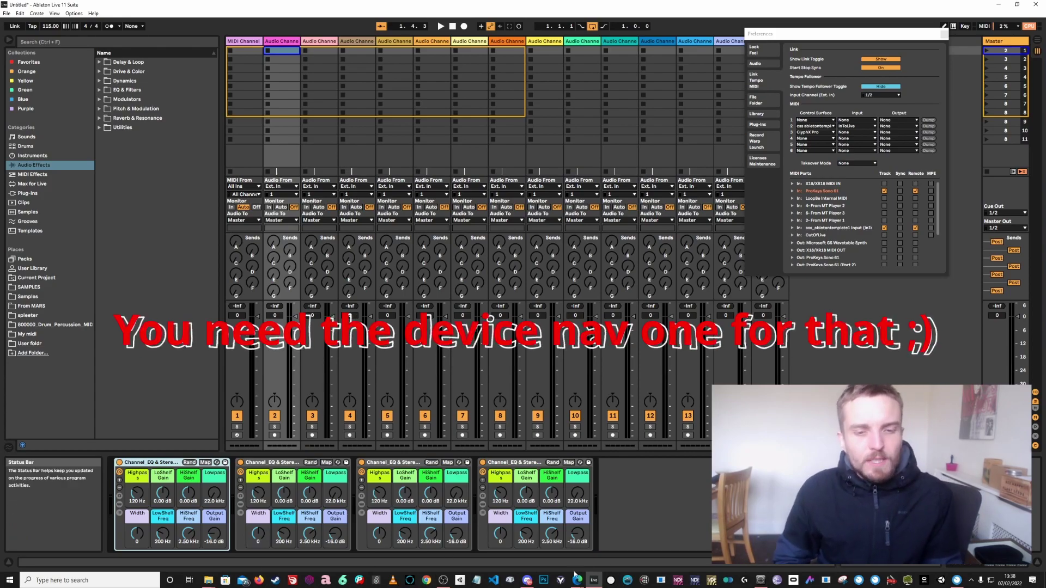
pyautogui.moveTo(576, 582)
pyautogui.click(543, 526)
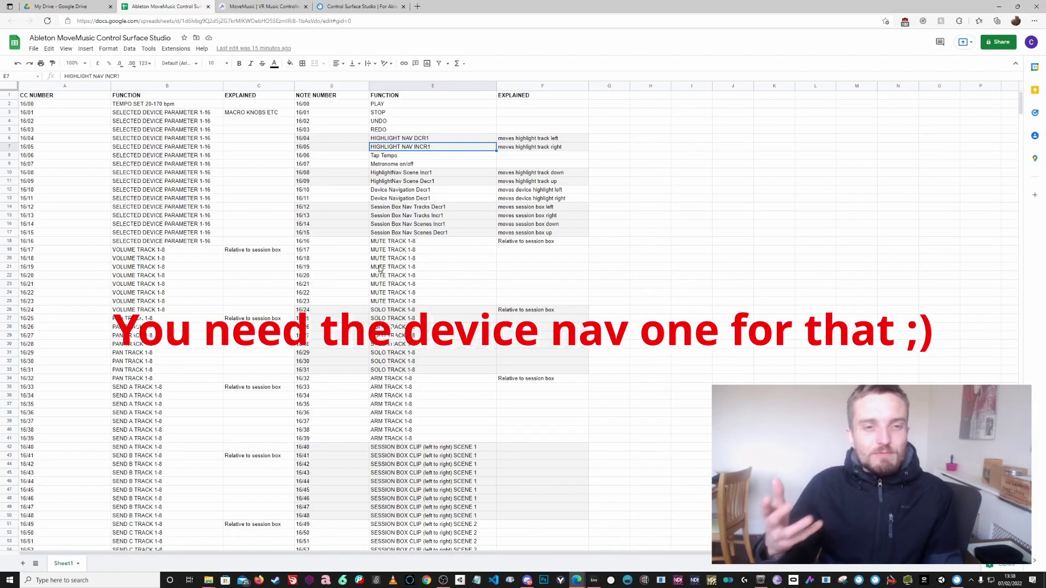
pyautogui.click(393, 166)
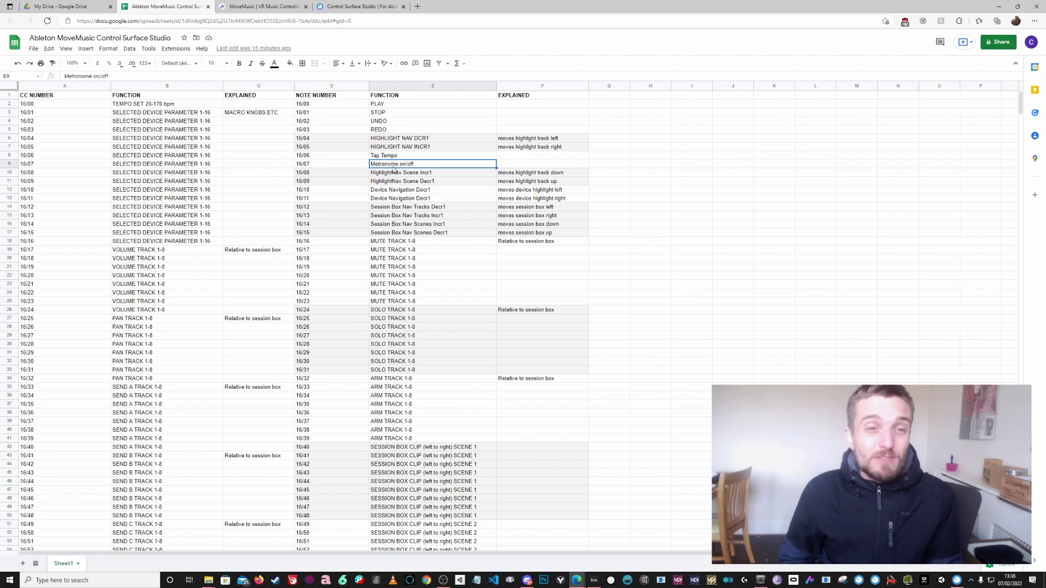
pyautogui.click(391, 156)
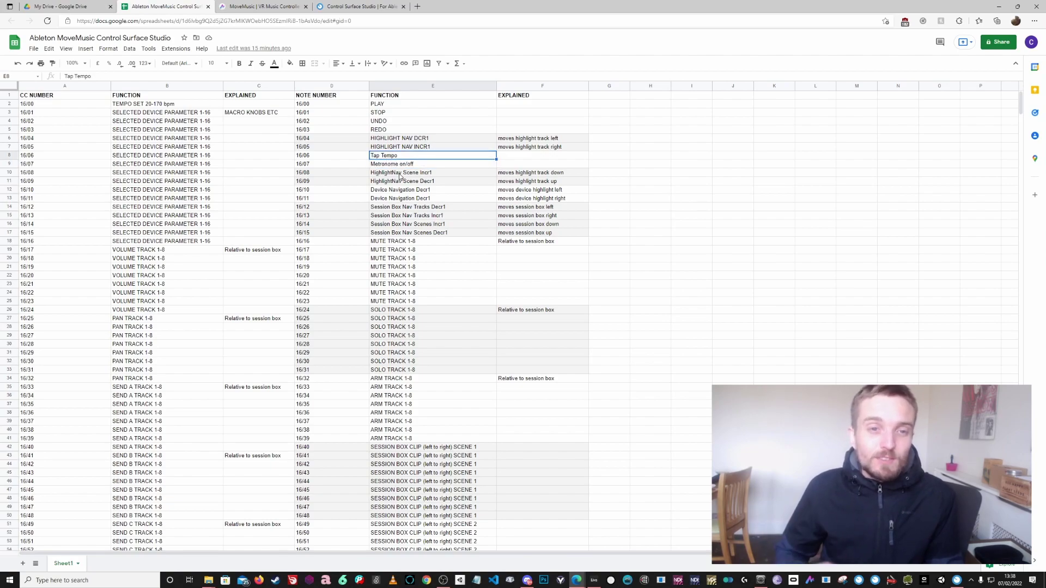
pyautogui.click(399, 174)
pyautogui.click(398, 182)
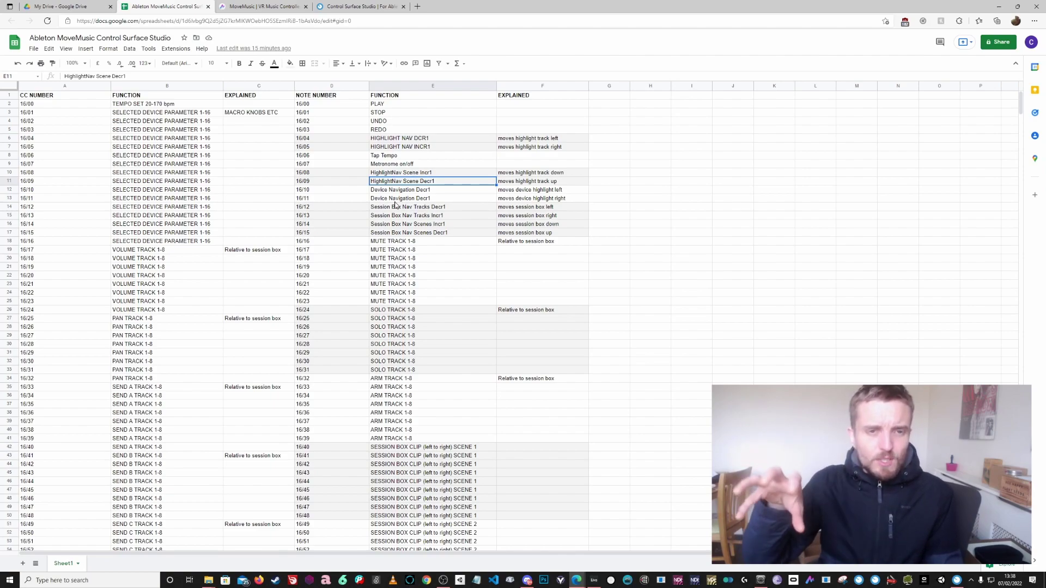
pyautogui.click(435, 260)
pyautogui.scroll(-2, 407, 292)
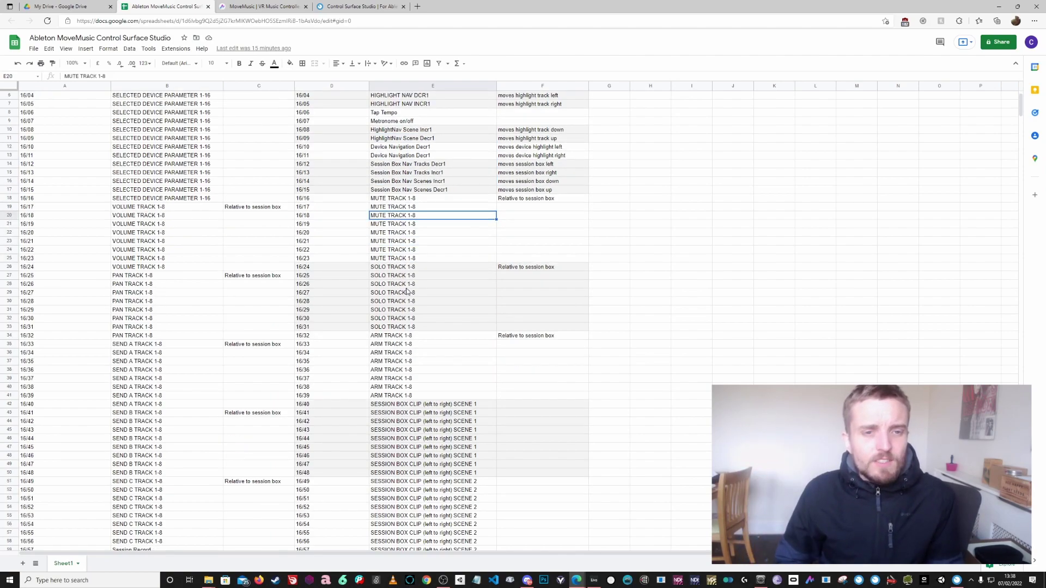
pyautogui.click(390, 201)
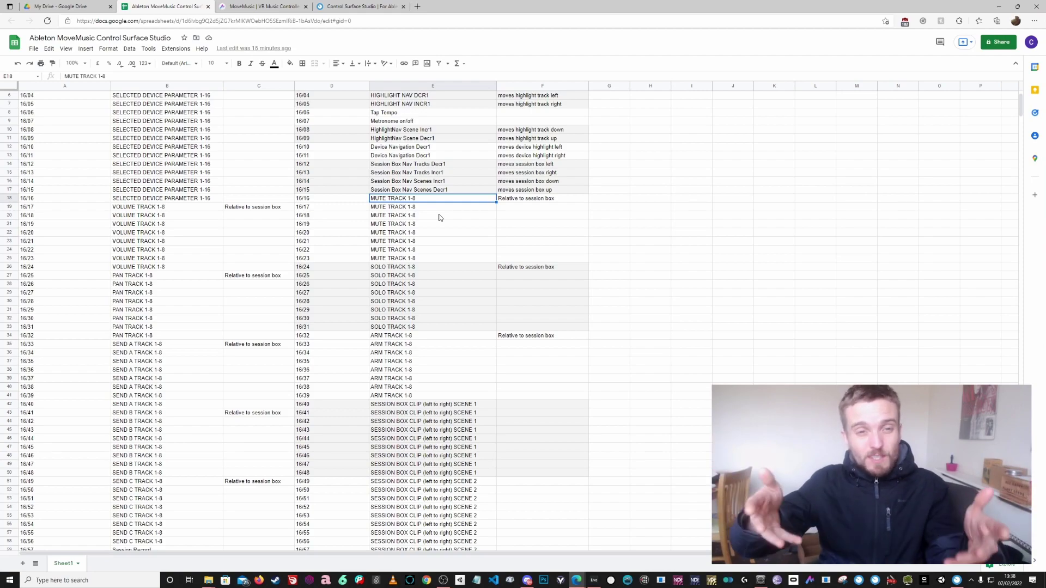
pyautogui.click(406, 267)
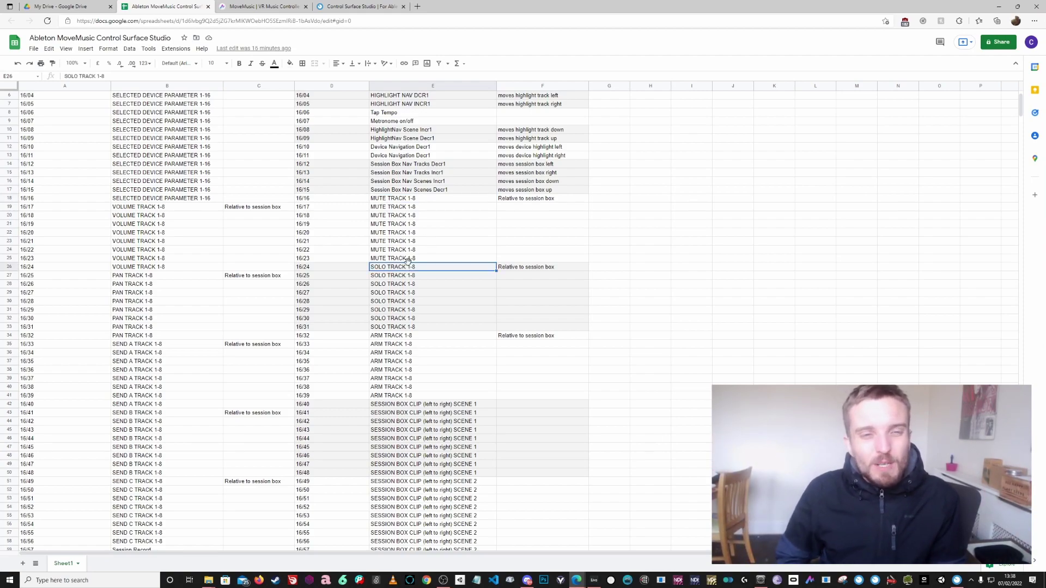
pyautogui.click(397, 200)
pyautogui.click(393, 294)
pyautogui.scroll(-5, 414, 327)
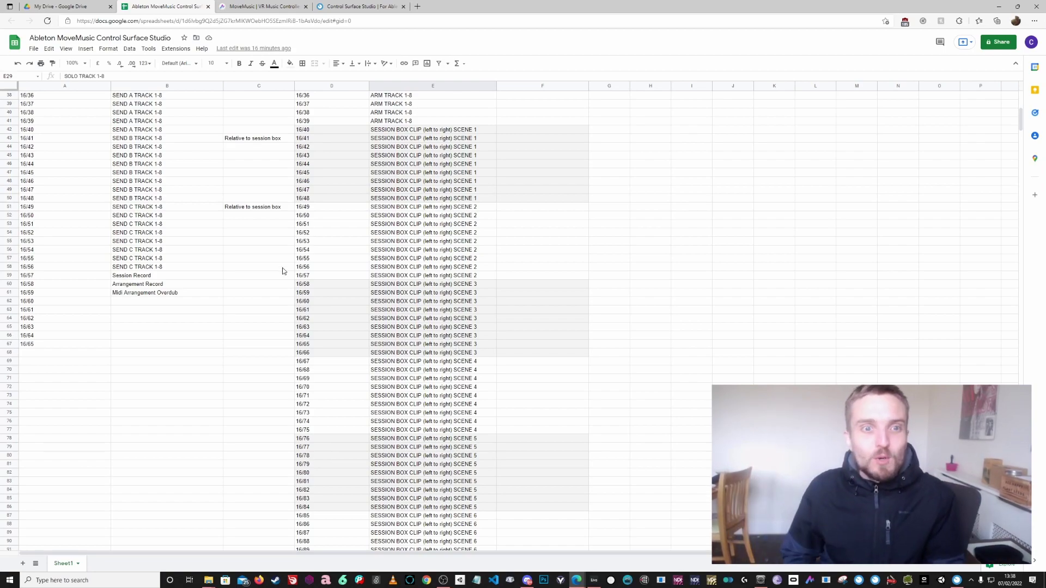
pyautogui.scroll(-1, 426, 321)
pyautogui.scroll(-4, 427, 322)
pyautogui.scroll(8, 422, 409)
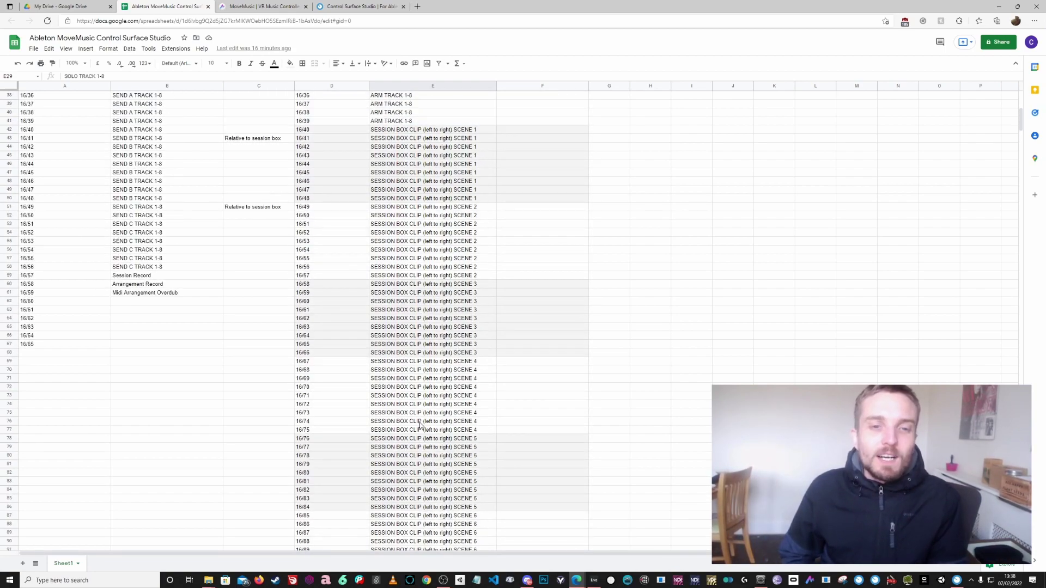
pyautogui.scroll(8, 421, 430)
pyautogui.scroll(-4, 86, 341)
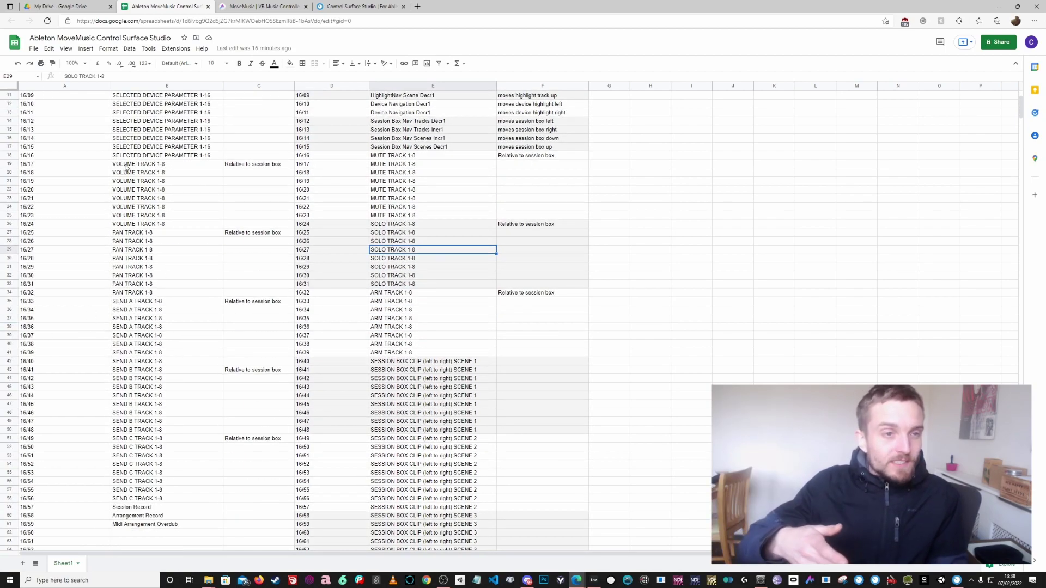
# Step: Highlight the VOLUME TRACK, PAN TRACK, send-track and Session Record entries in column B
pyautogui.moveTo(126, 166); pyautogui.dragTo(142, 234)
pyautogui.click(139, 238)
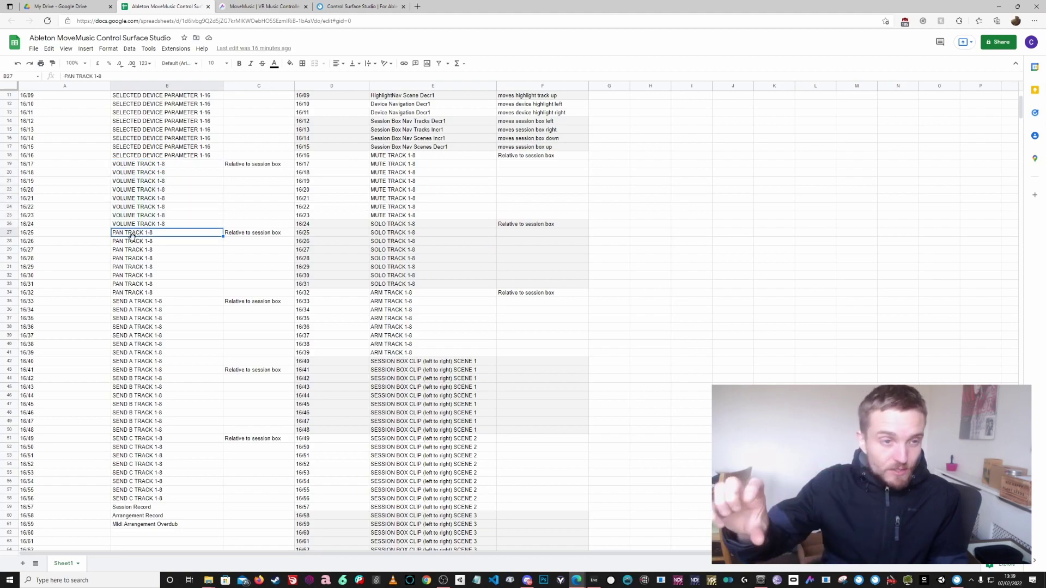
pyautogui.moveTo(137, 311); pyautogui.dragTo(163, 415)
pyautogui.click(139, 481)
pyautogui.scroll(-2, 160, 473)
pyautogui.click(133, 466)
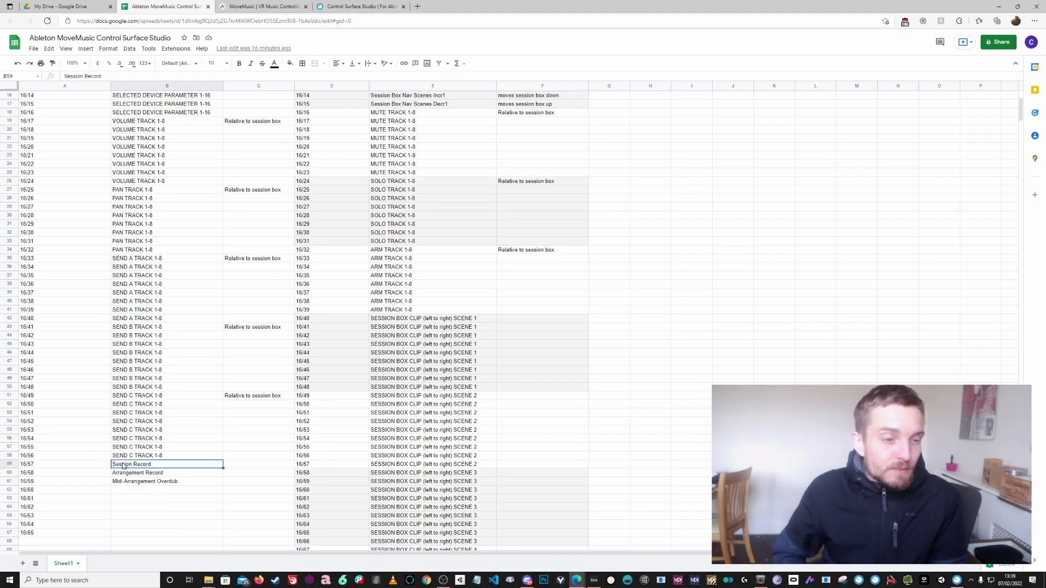
pyautogui.moveTo(133, 475); pyautogui.dragTo(127, 469)
pyautogui.scroll(-10, 247, 455)
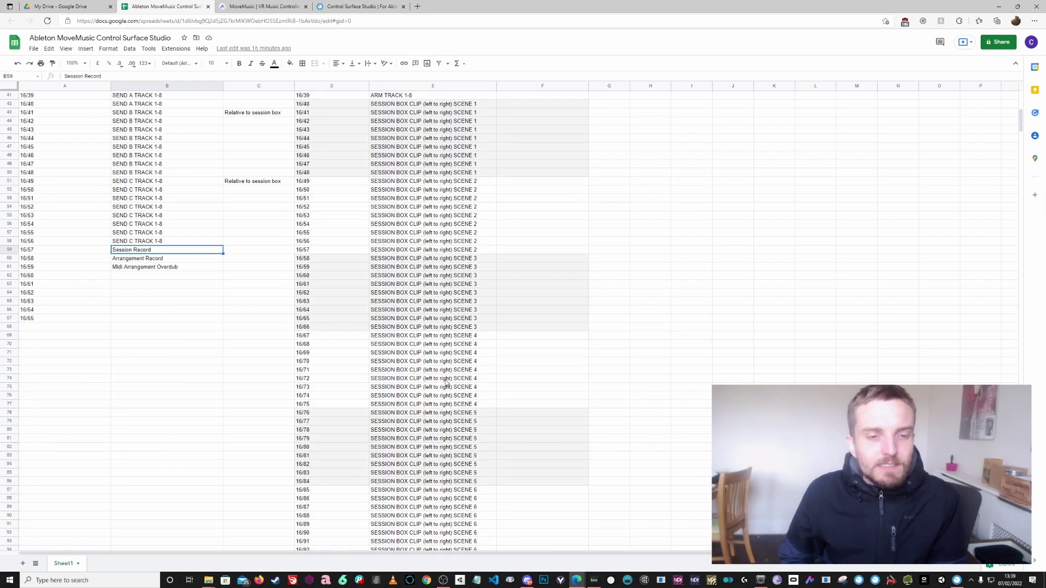
pyautogui.scroll(-2, 446, 388)
pyautogui.scroll(8, 446, 420)
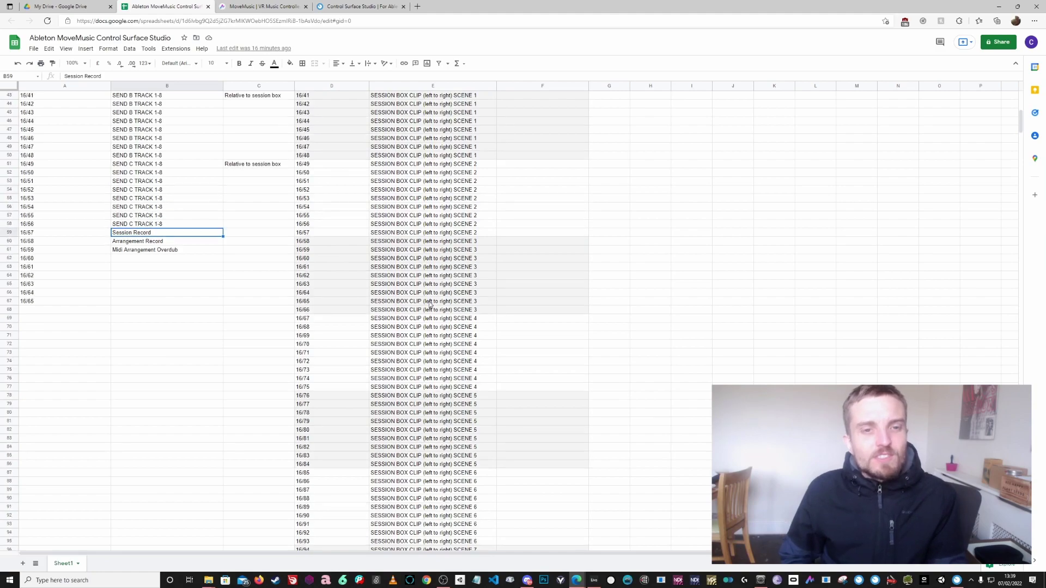
# Step: Clear cell E43, undo to restore its SESSION BOX CLIP entry, and scroll back up
pyautogui.click(387, 155)
pyautogui.press('Delete')
pyautogui.press('Up')
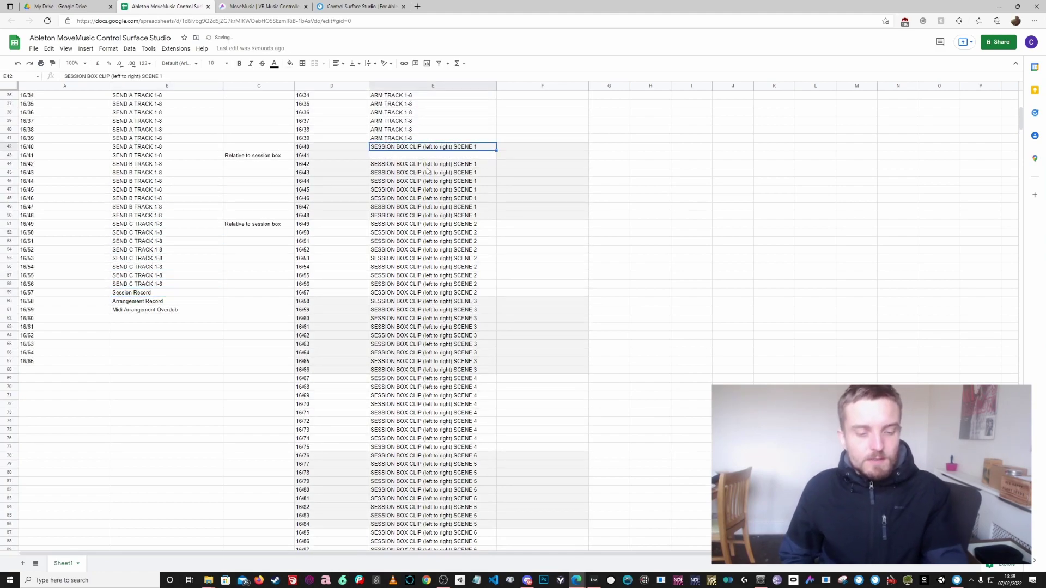
pyautogui.hotkey('ctrl', 'z')
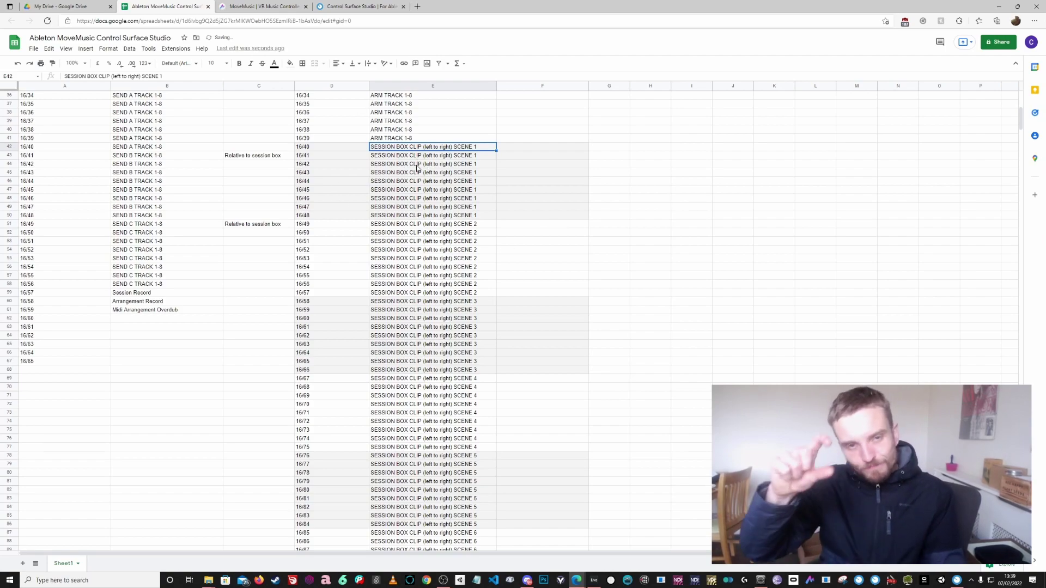
pyautogui.scroll(-10, 545, 278)
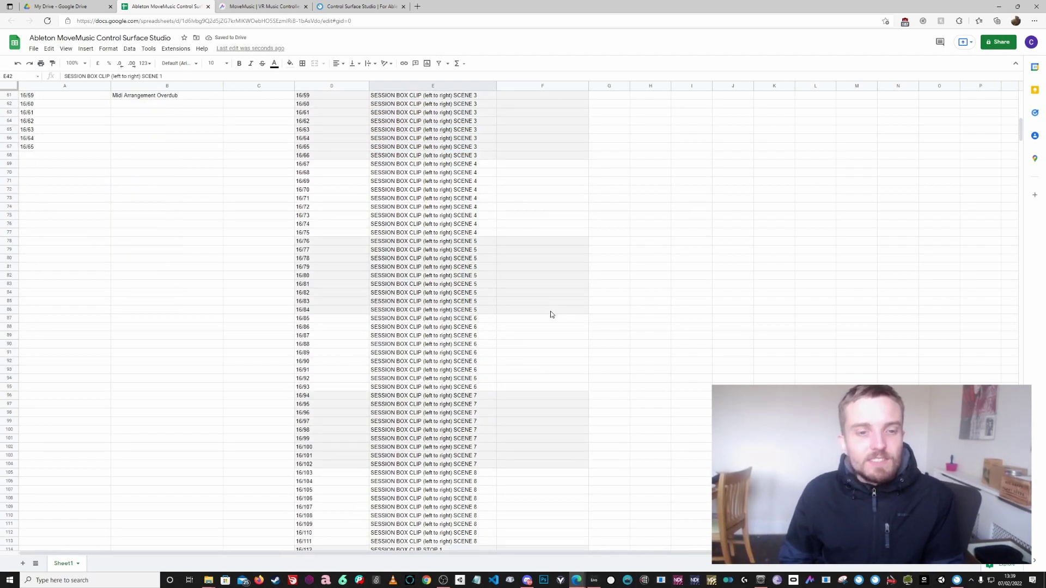
pyautogui.scroll(13, 392, 334)
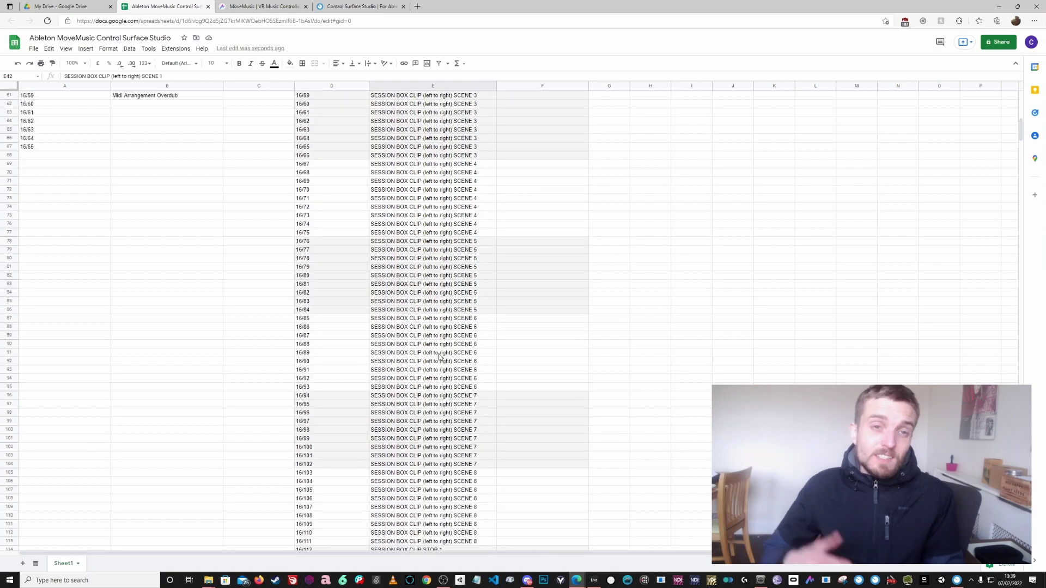
pyautogui.scroll(4, 450, 414)
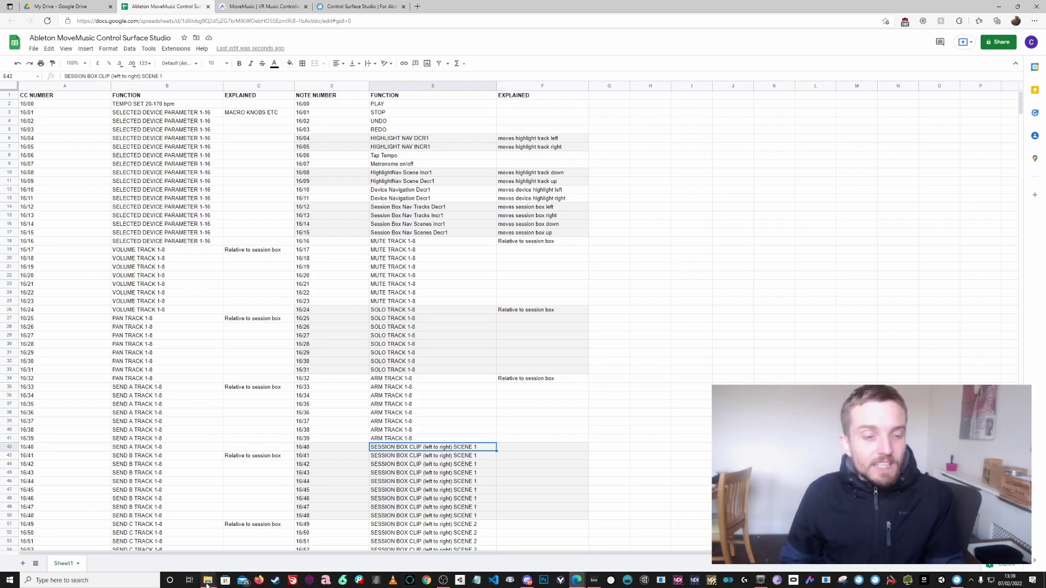
# Step: Bring up the MIDI Remote Scripts window and expose its full folder path in the address bar
pyautogui.moveTo(207, 584)
pyautogui.click(229, 552)
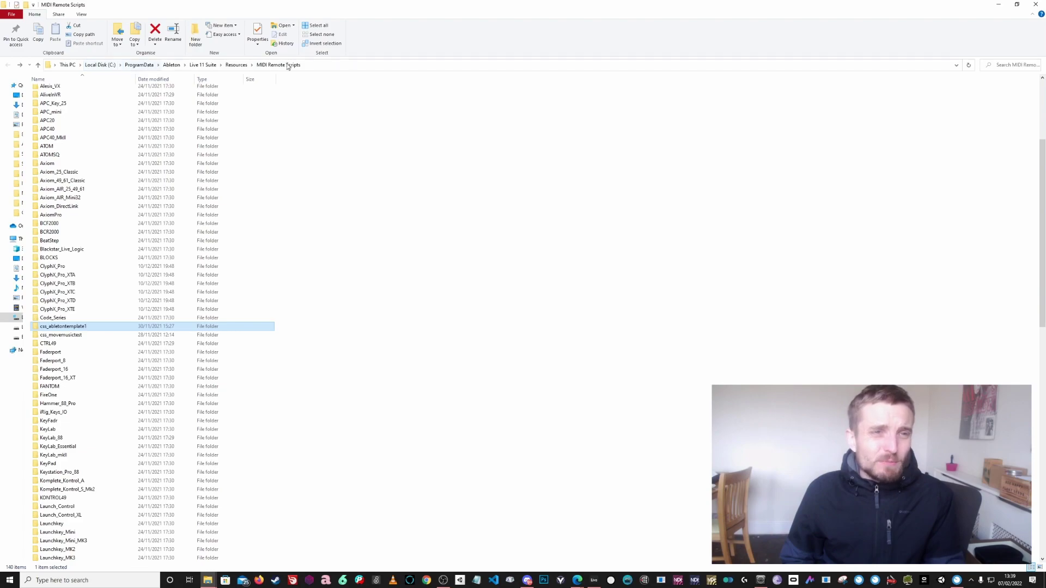
pyautogui.click(316, 65)
pyautogui.moveTo(315, 63); pyautogui.dragTo(1, 45)
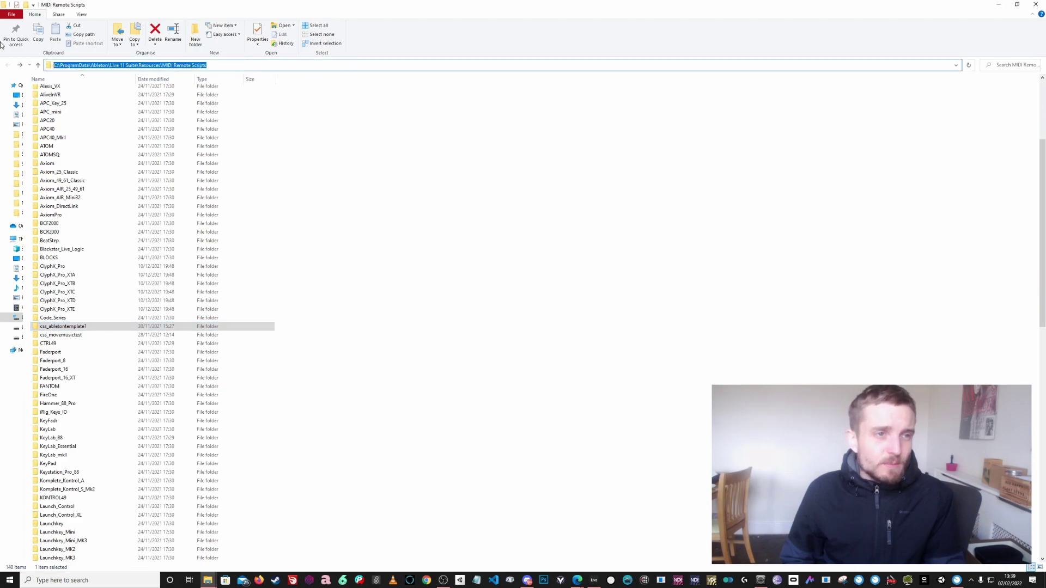
pyautogui.click(100, 64)
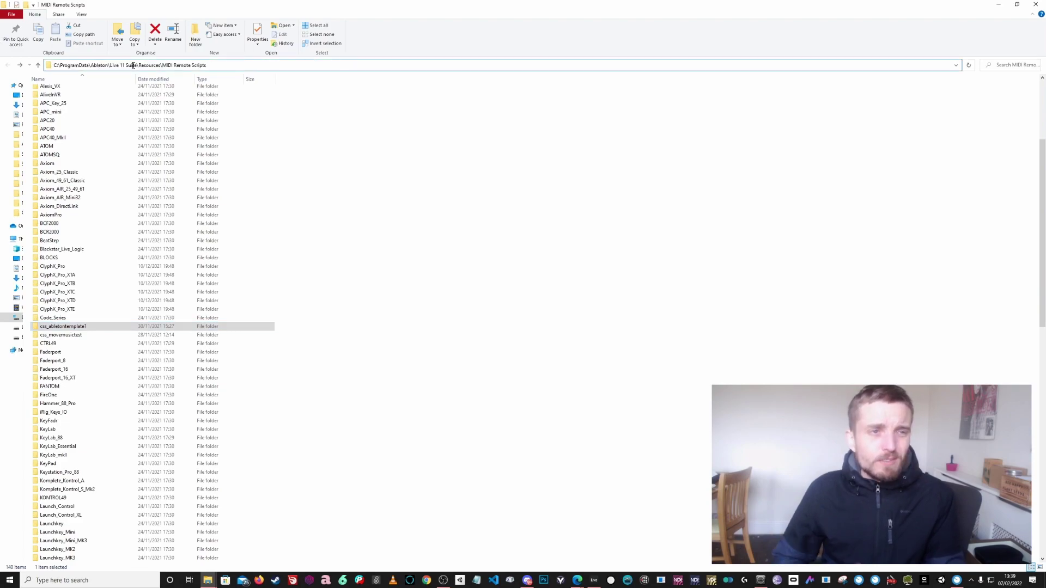
pyautogui.click(172, 65)
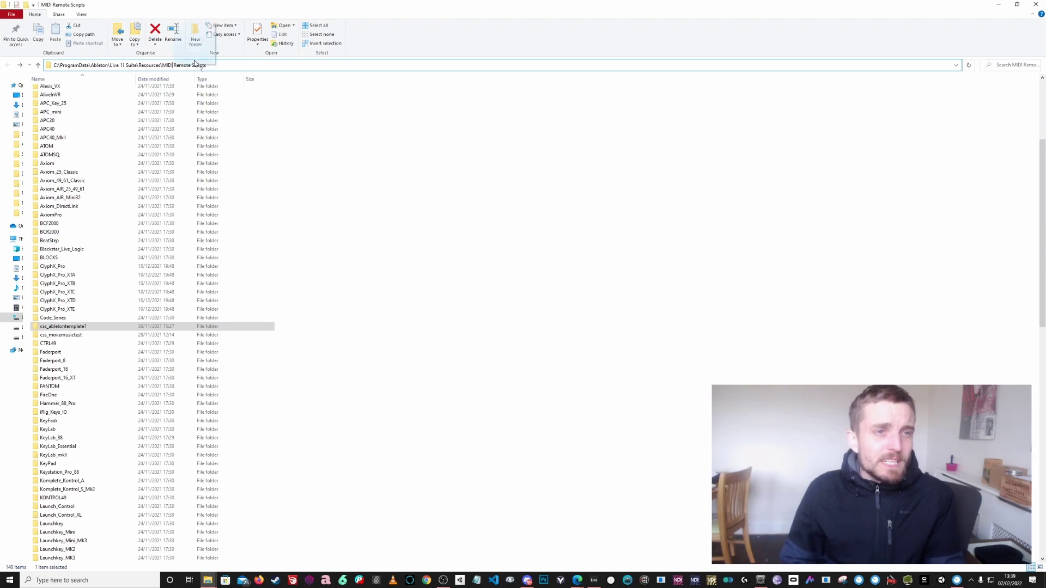
# Step: Drag the path into the file list to create 'MIDI Remote Scripts - Shortcut'
pyautogui.moveTo(48, 65); pyautogui.dragTo(305, 164)
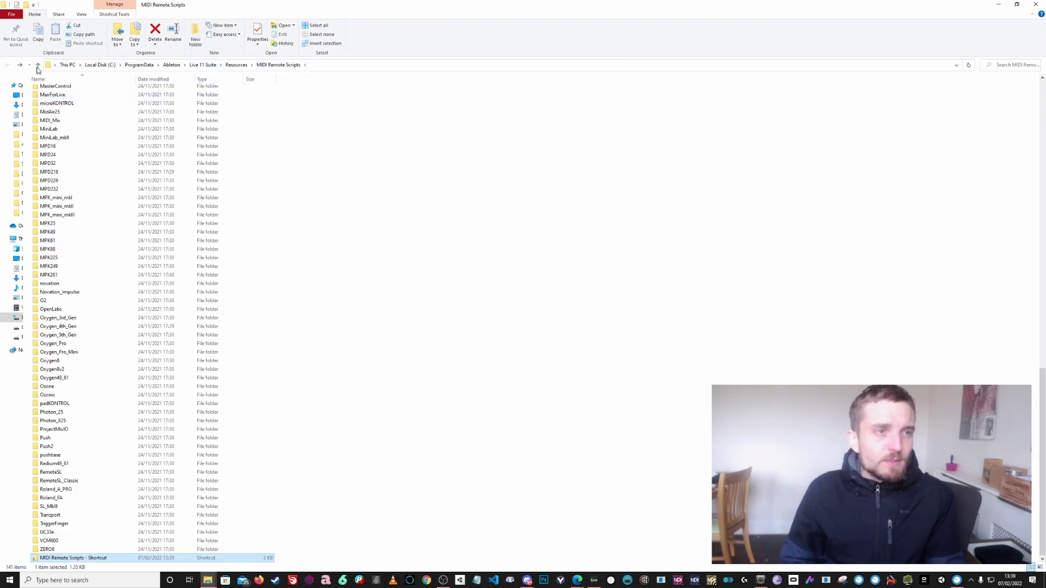
pyautogui.rightClick(270, 129)
pyautogui.click(323, 118)
# Step: Close File Explorer, glance at the Control Surface Studio and MoveMusic pages, then return to the spreadsheet
pyautogui.moveTo(252, 11); pyautogui.dragTo(269, 61)
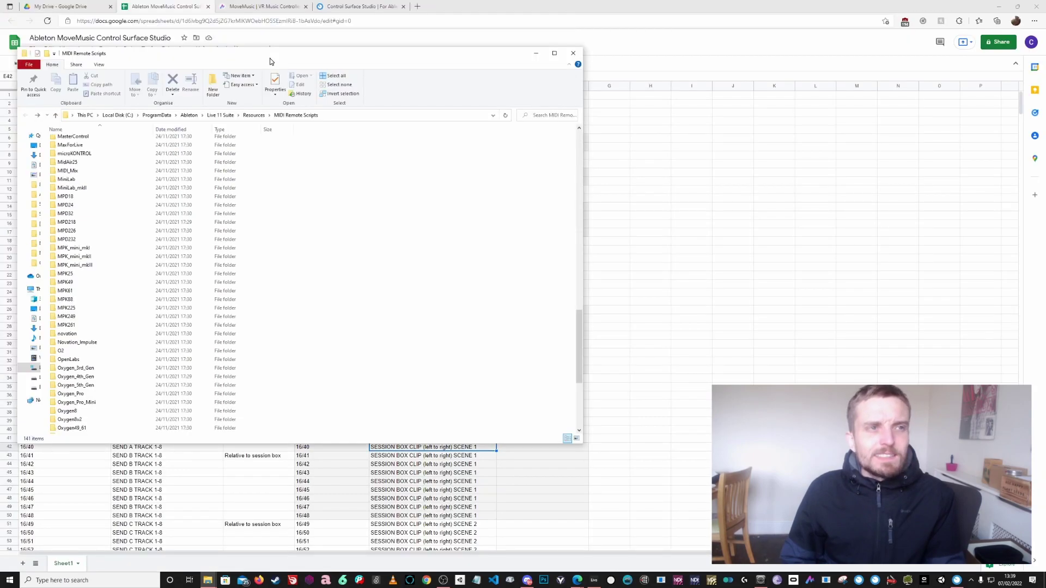
pyautogui.click(570, 53)
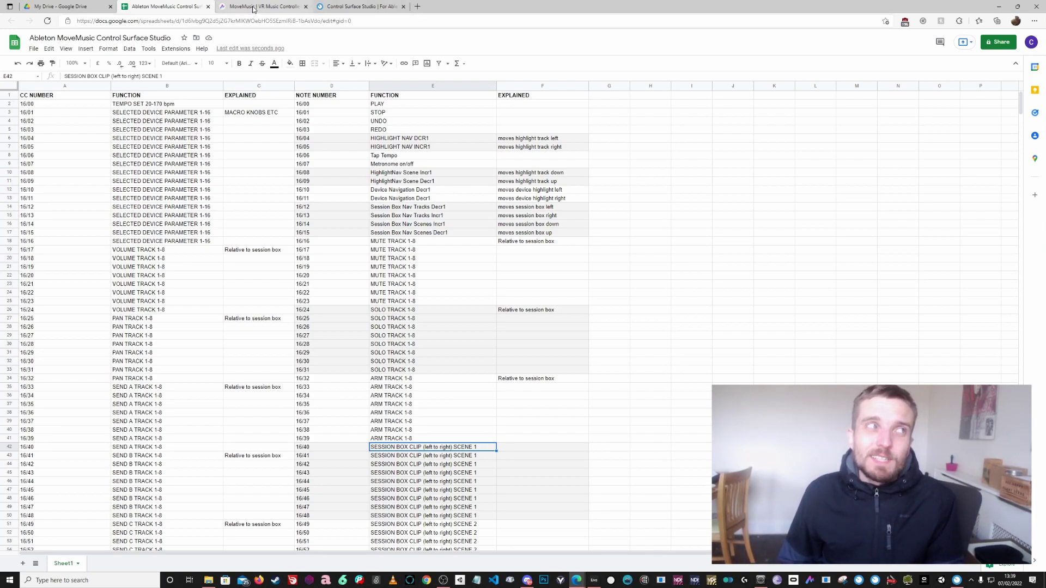
pyautogui.click(349, 6)
pyautogui.click(261, 6)
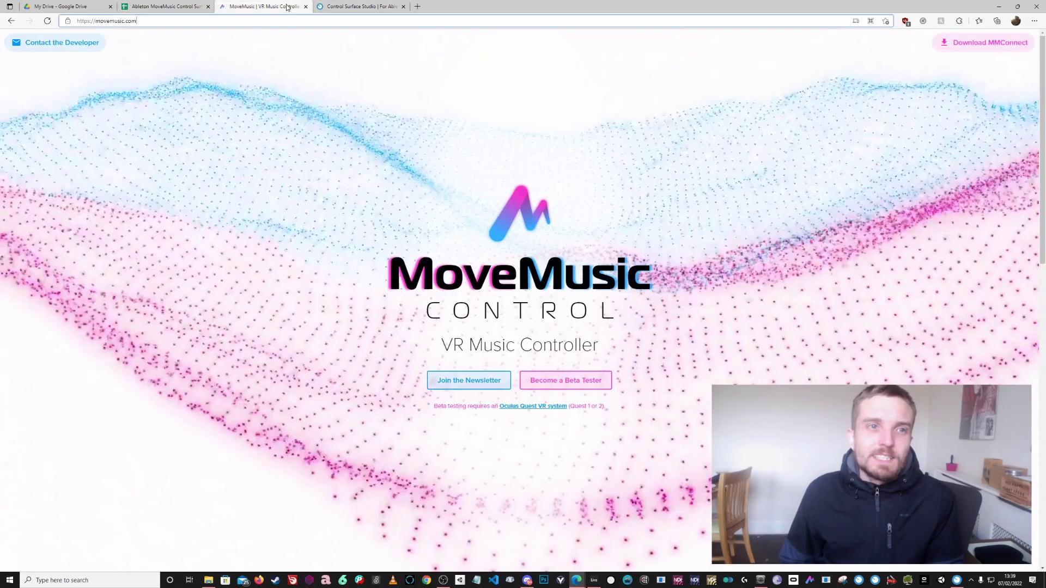
pyautogui.click(164, 8)
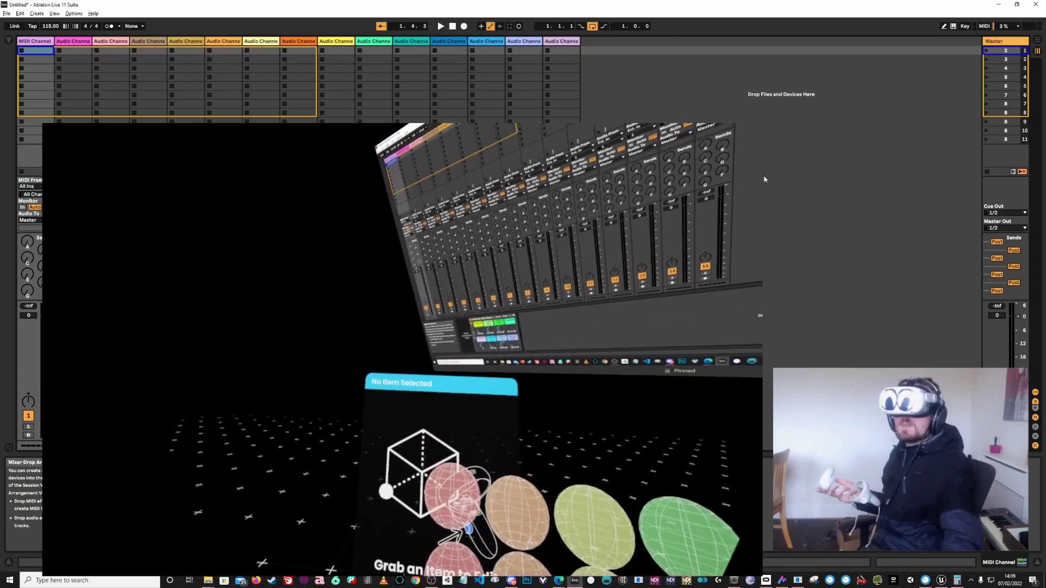
# Step: Alt+Tab the desktop to the Google Sheets mapping spreadsheet so it mirrors into VR
pyautogui.hotkey('alt', 'Tab')
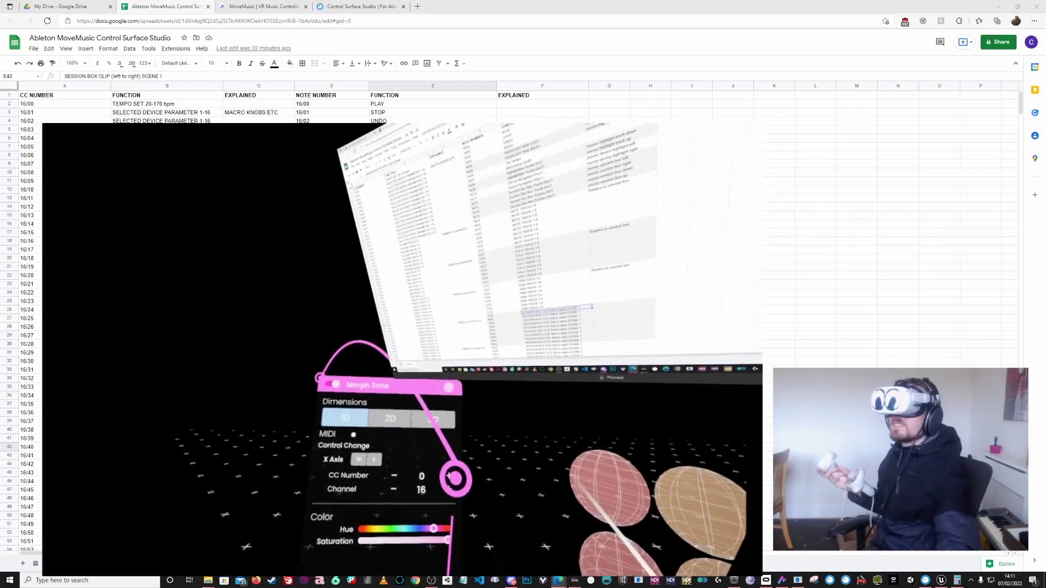
# Step: Alt+Tab the desktop back to Ableton Live's Session View
pyautogui.hotkey('alt', 'Tab')
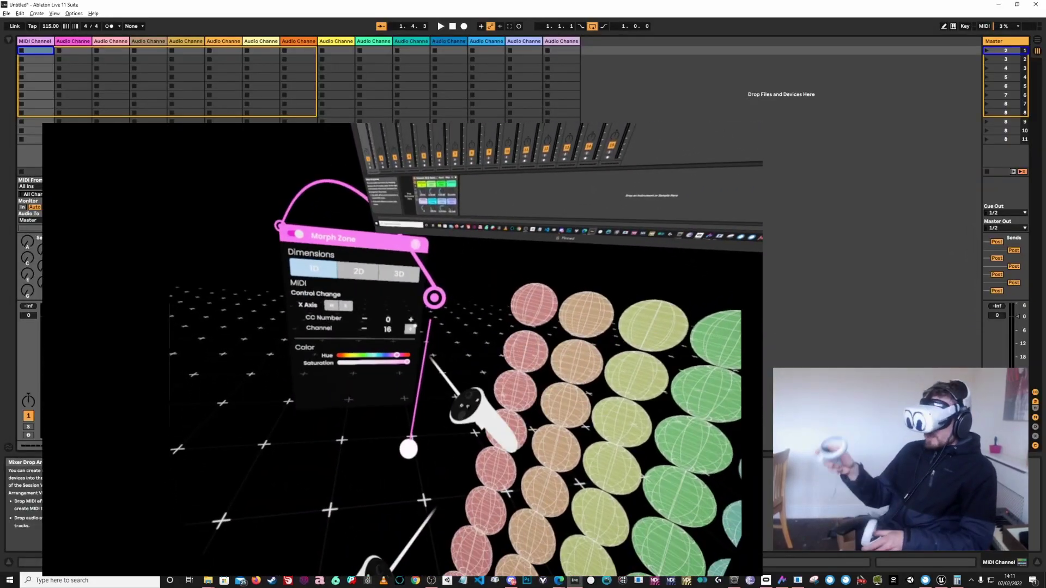